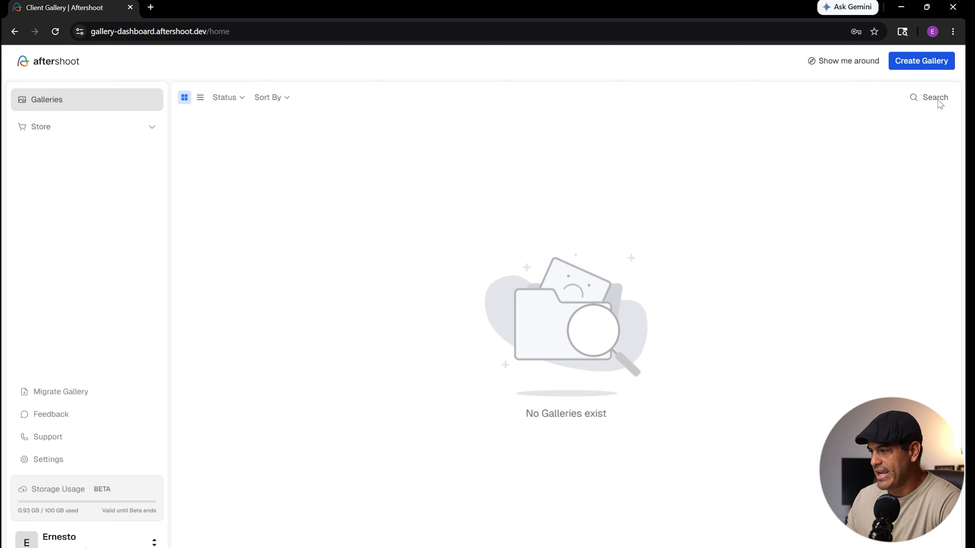
- Go through the eight-part guided tour of the gallery dashboard, from the view toggle to Terms & Privacy
click(846, 65)
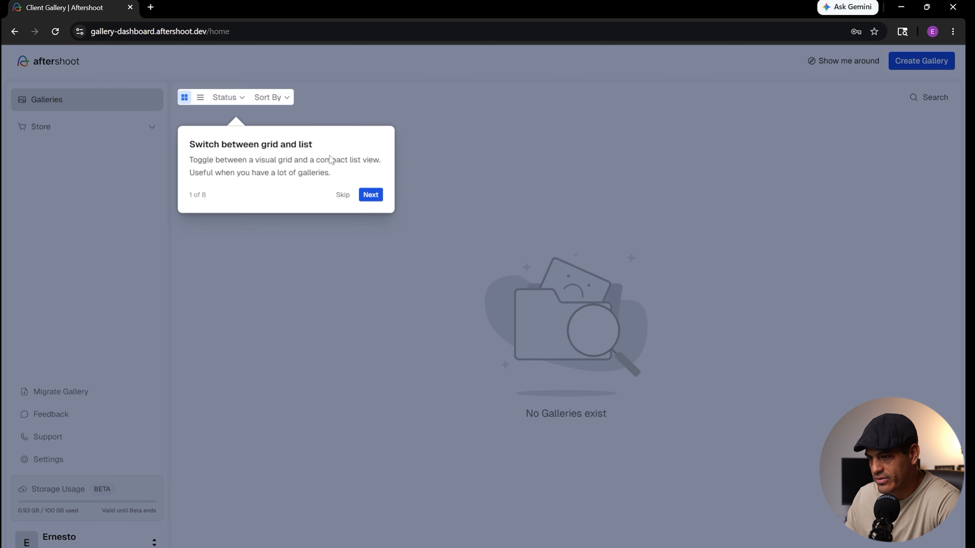
click(370, 195)
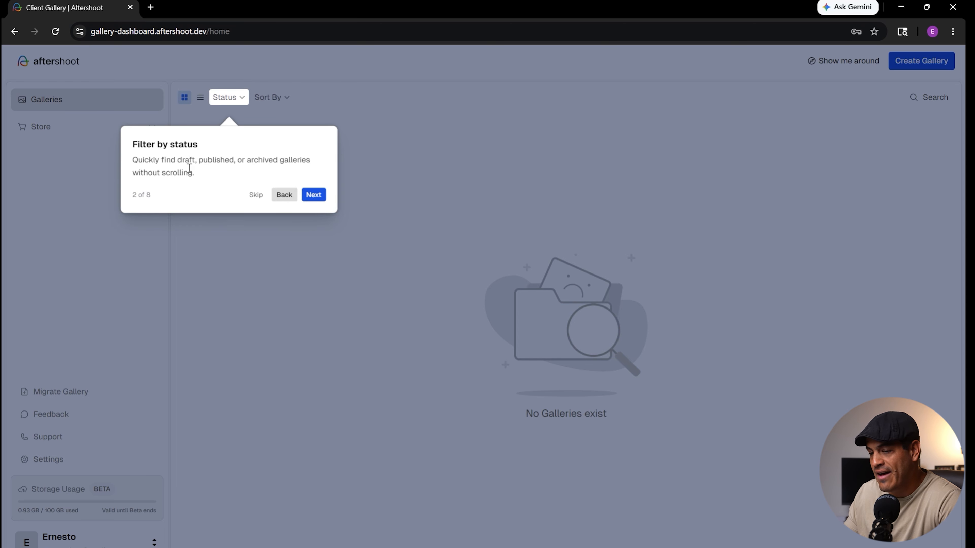
click(322, 195)
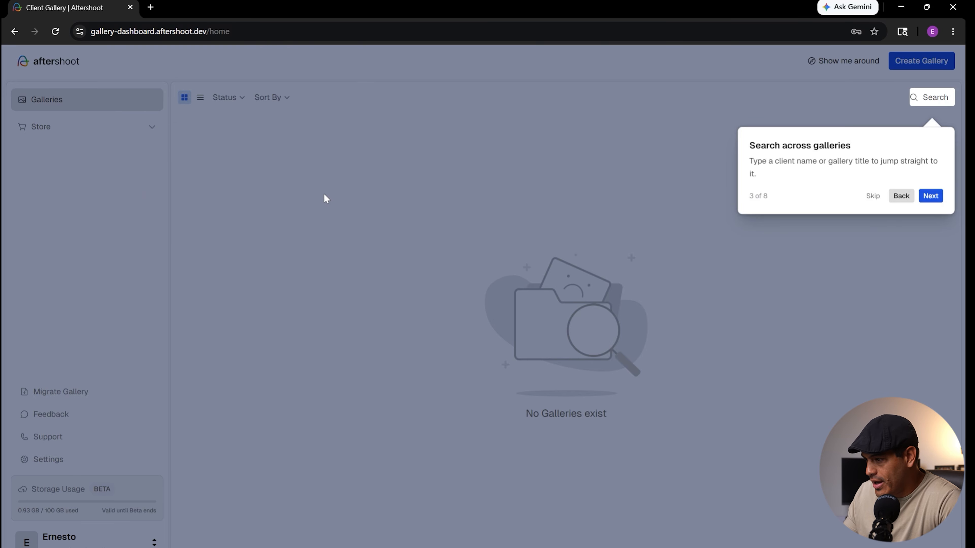
click(932, 197)
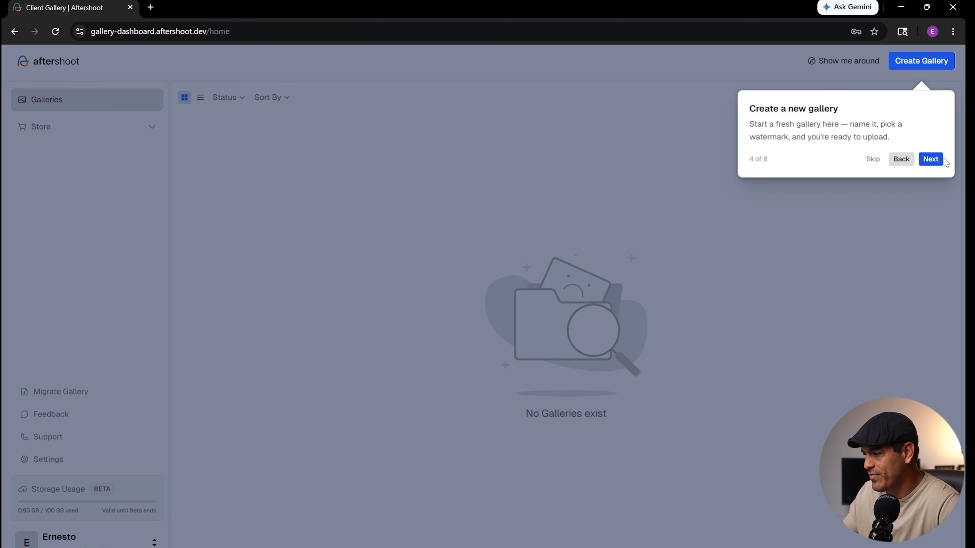
click(931, 159)
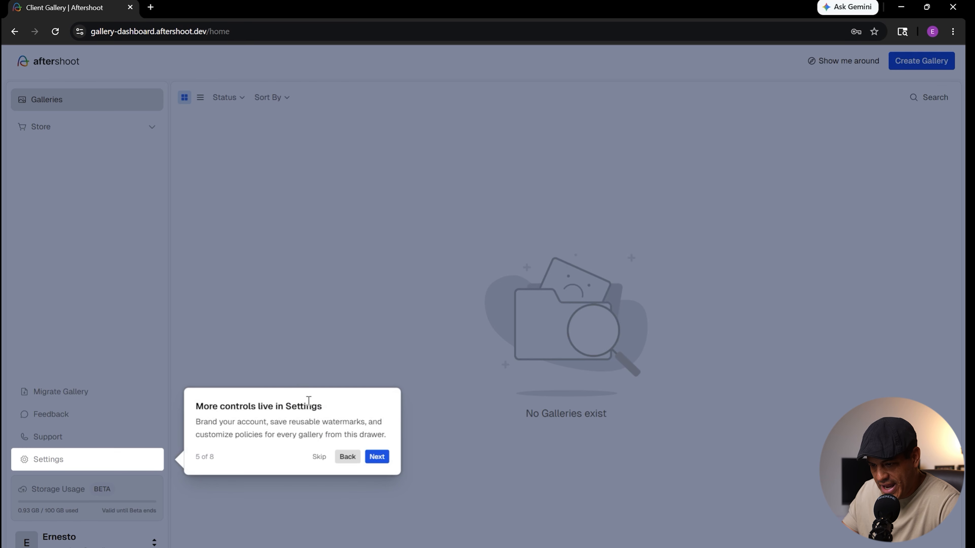
click(381, 463)
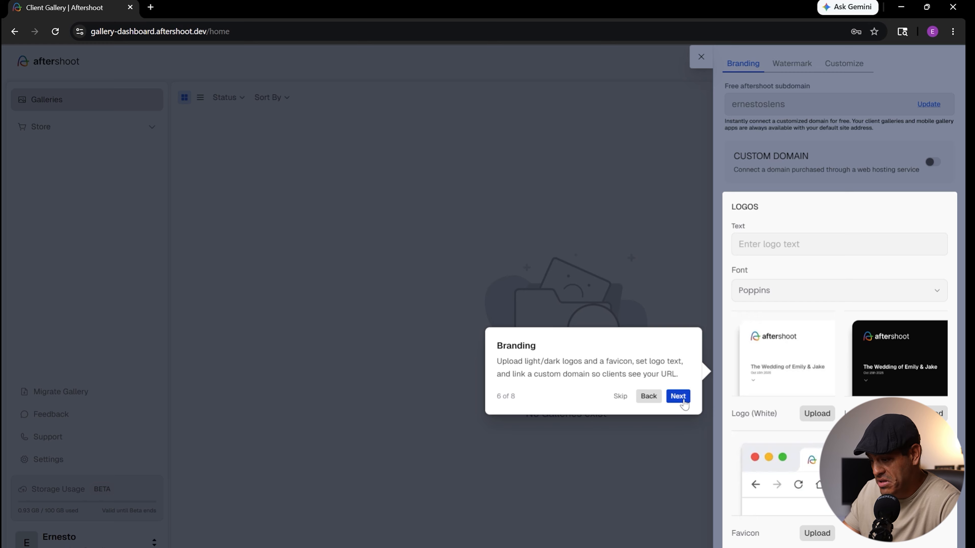
click(679, 397)
click(679, 151)
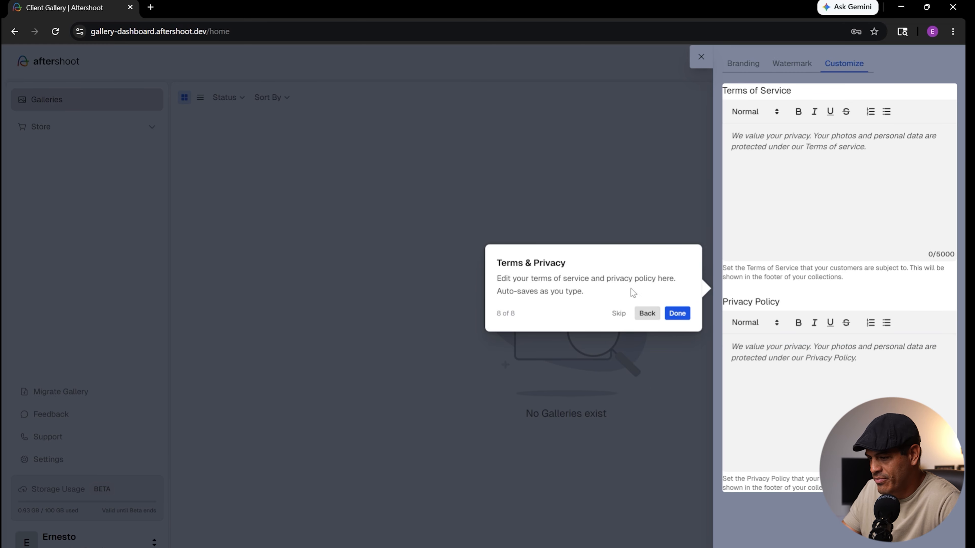
click(678, 313)
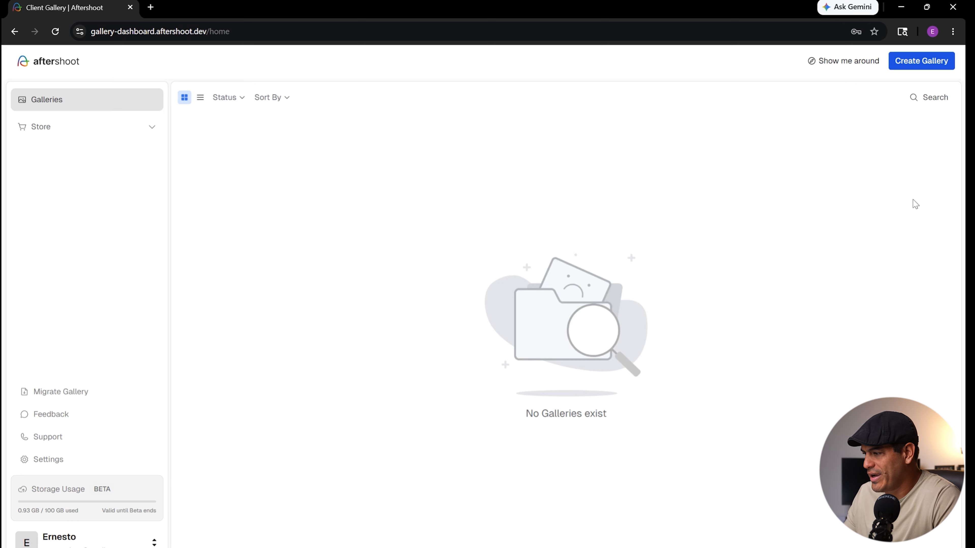
- Create a new gallery with the client's name as its album name, leaving the Store option off
click(921, 62)
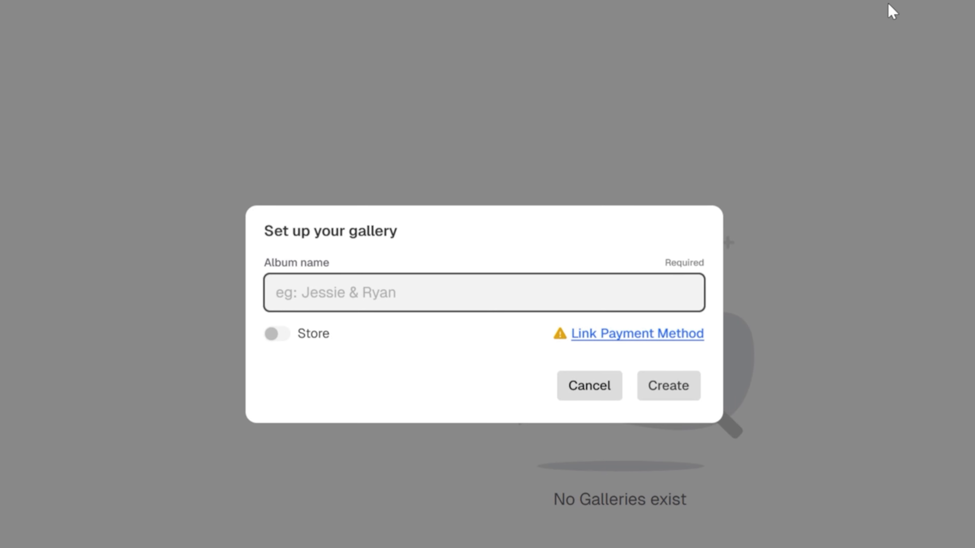
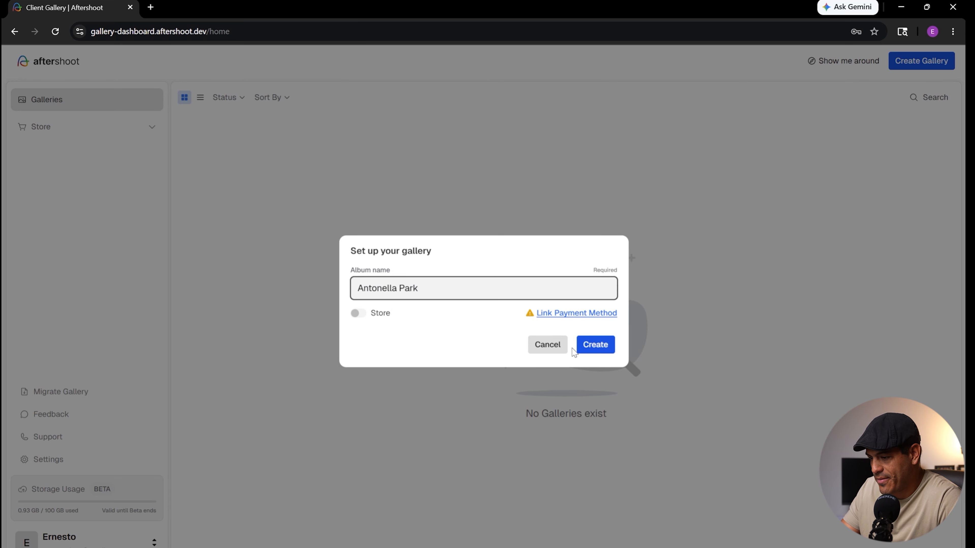
click(582, 344)
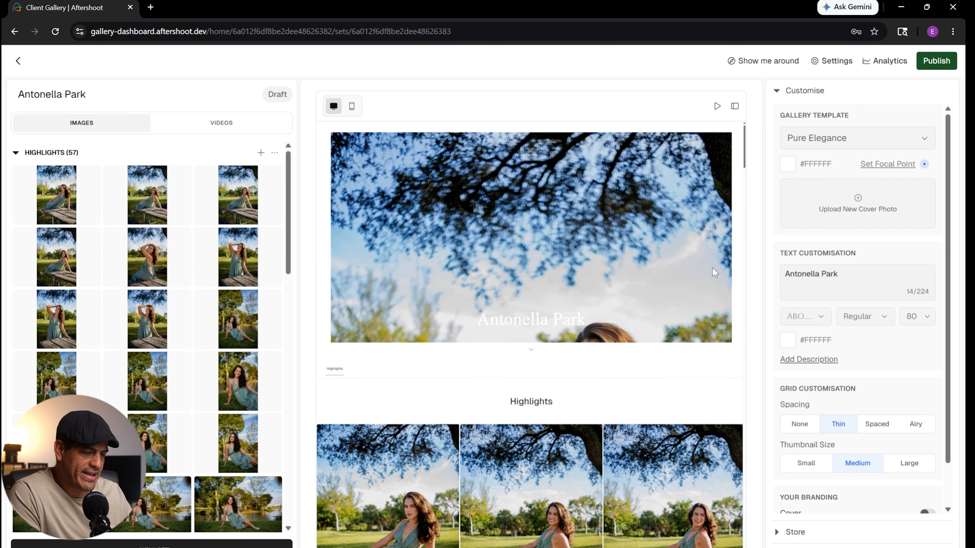
- Look through the Highlights images and check the gallery preview in both desktop and mobile layouts
scroll(168, 260, down, 2)
scroll(169, 261, down, 10)
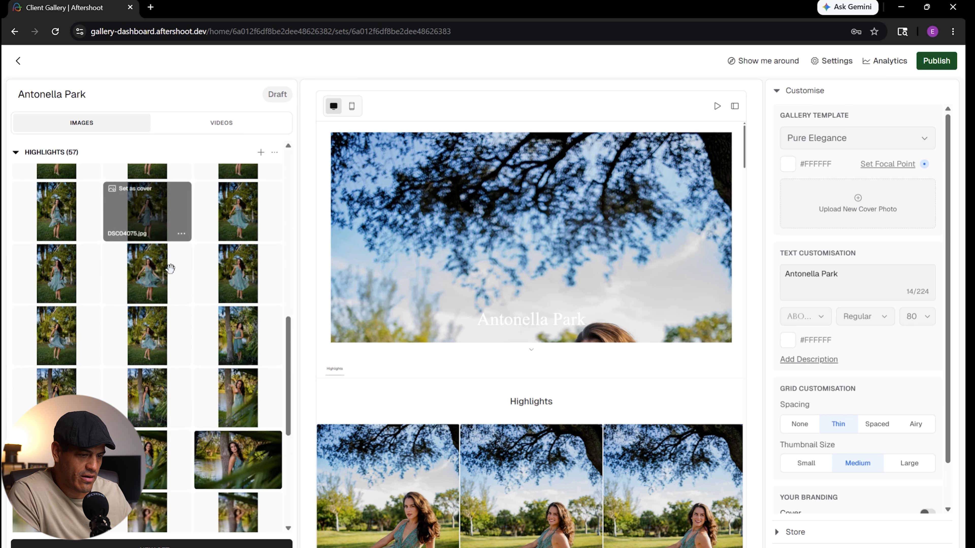
scroll(174, 268, up, 10)
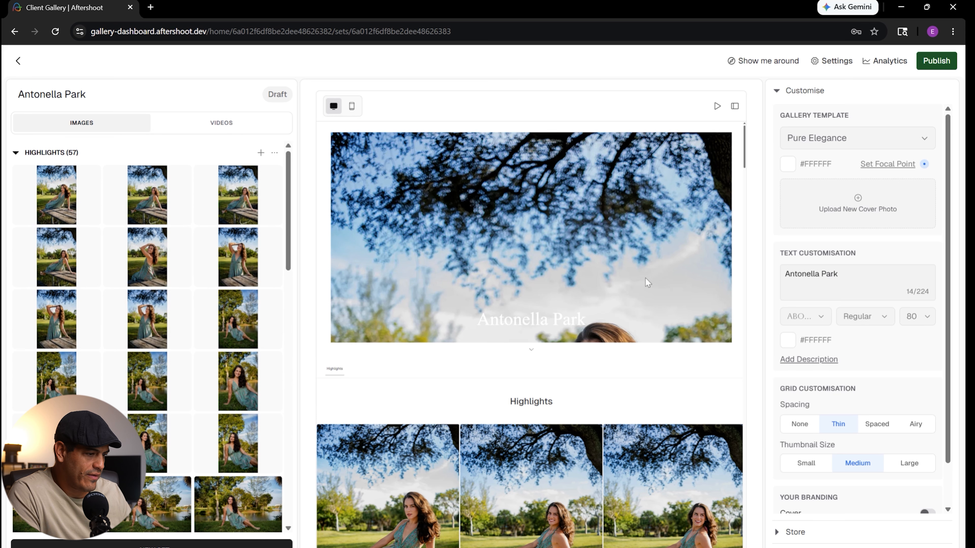
scroll(636, 276, down, 3)
scroll(634, 273, down, 10)
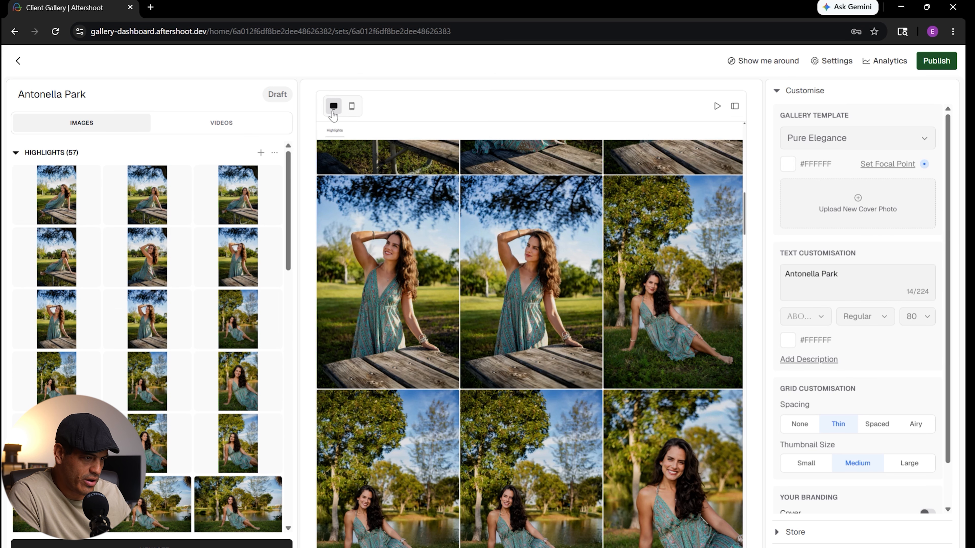
click(351, 106)
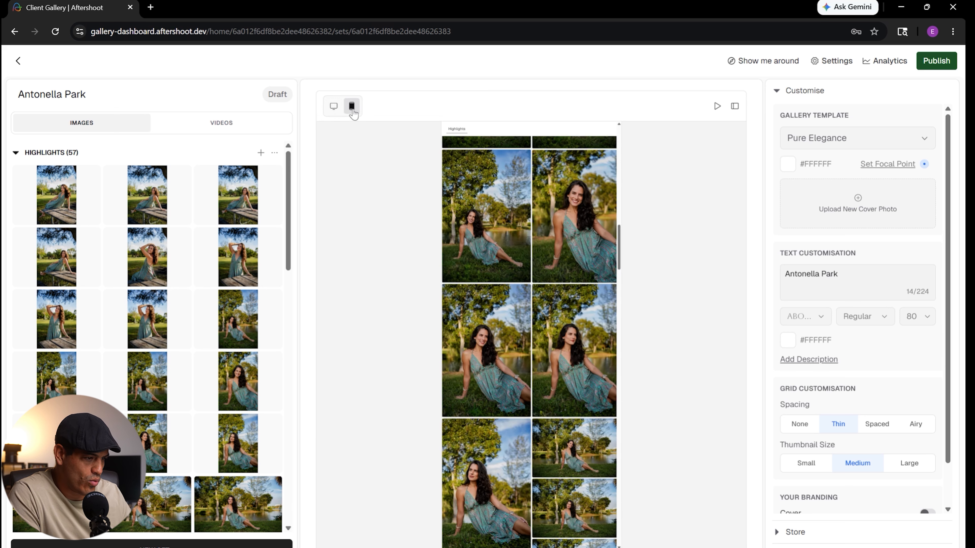
click(333, 106)
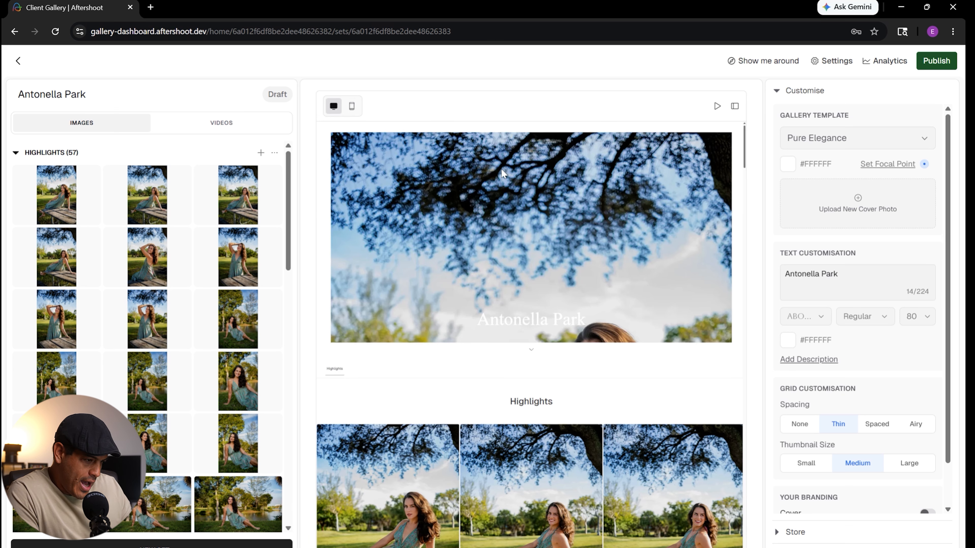
- Try out the gallery templates Editorial Love, Journey Together, Storyline, Pure Elegance and Balanced Story in turn
click(848, 143)
click(825, 164)
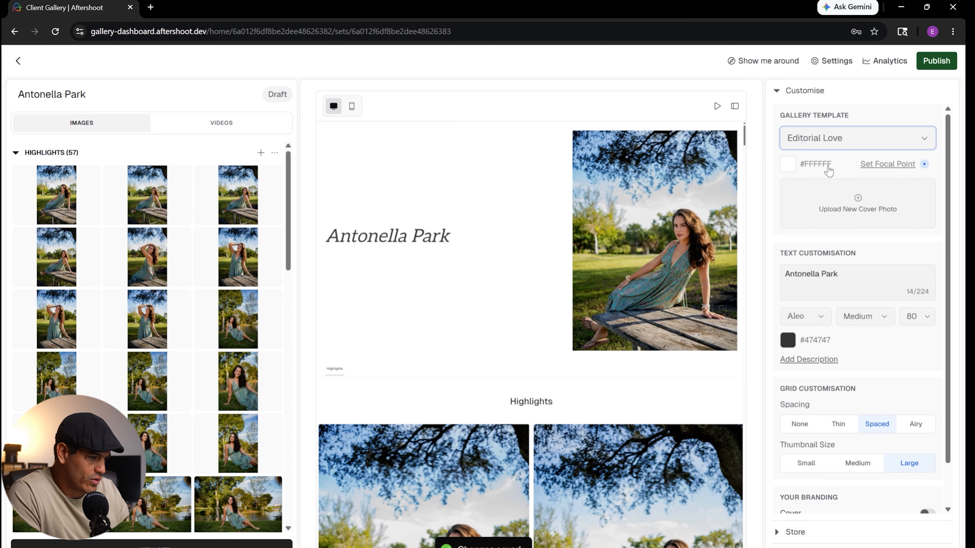
click(856, 146)
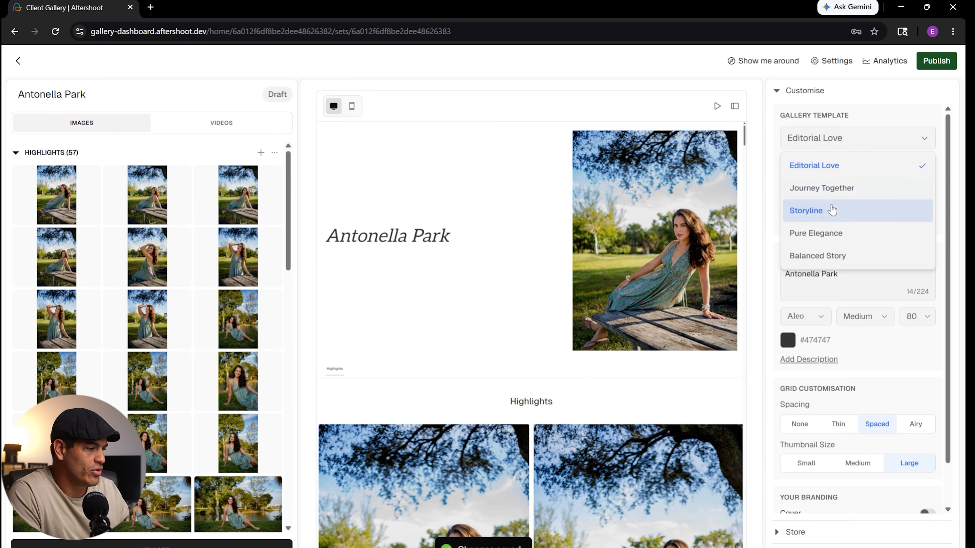
click(825, 188)
click(829, 148)
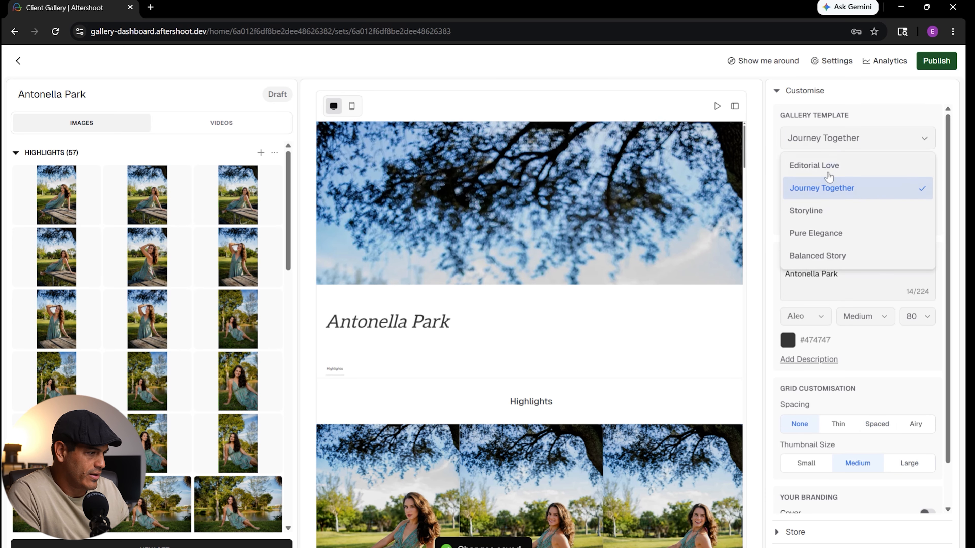
click(826, 211)
click(831, 136)
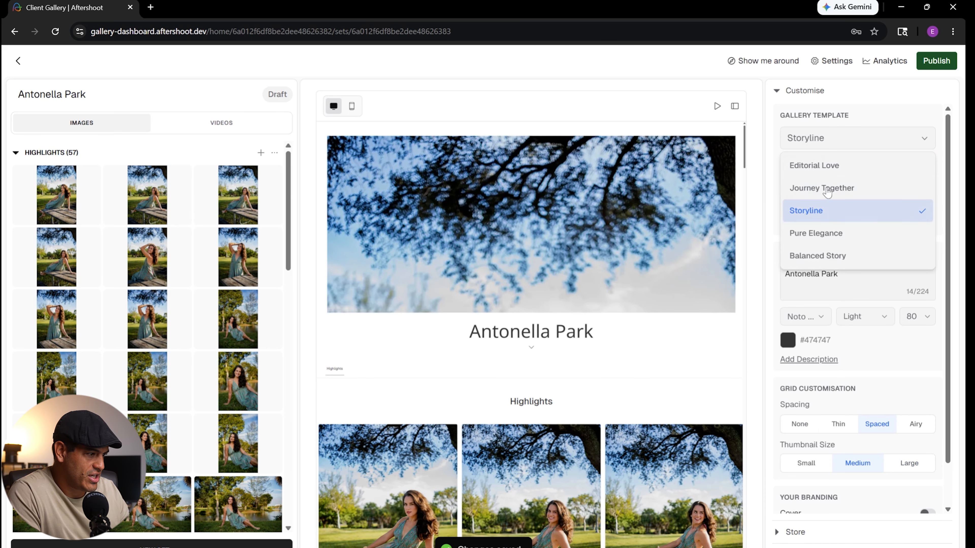
click(827, 233)
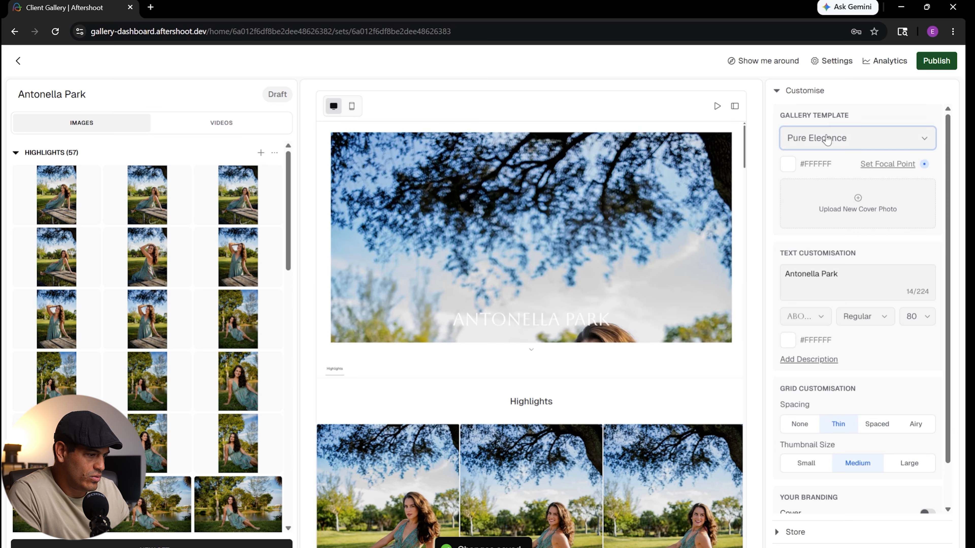
click(827, 140)
click(820, 255)
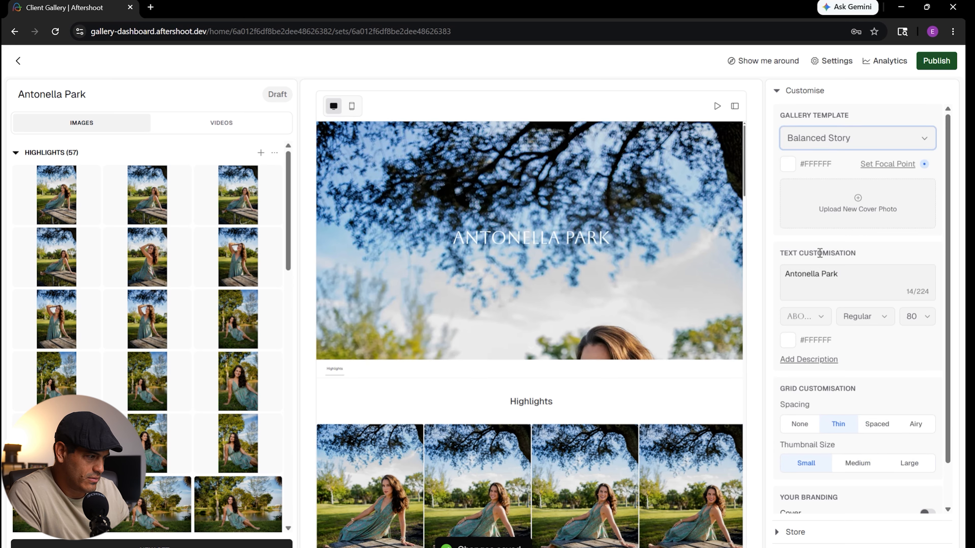
- Set the gallery template to Editorial Love and check how the Highlights grid looks with it
click(813, 138)
click(809, 161)
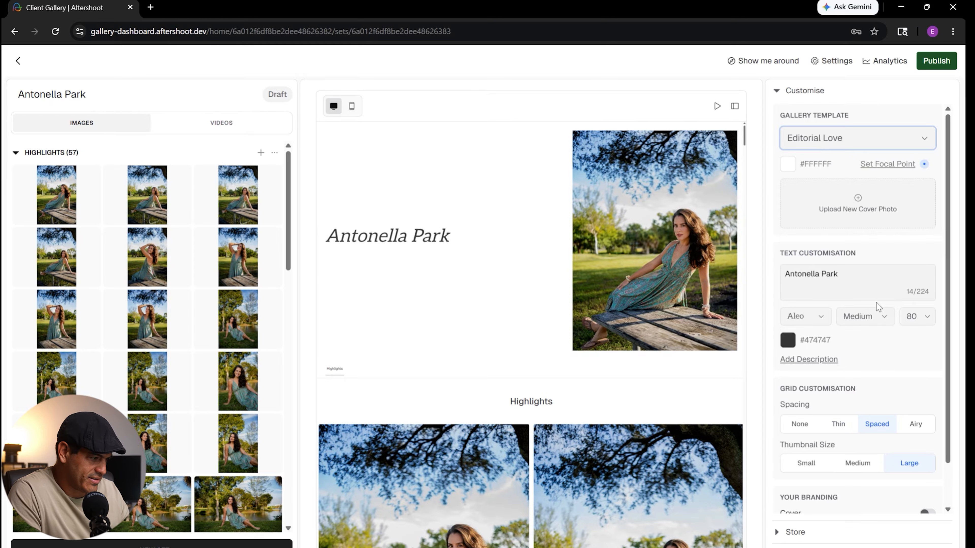
scroll(869, 357, down, 2)
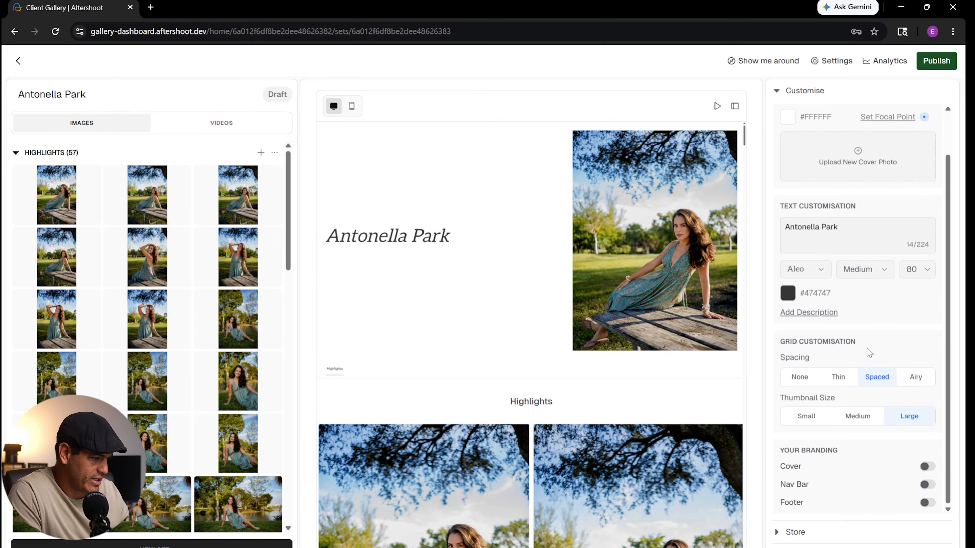
scroll(483, 355, down, 5)
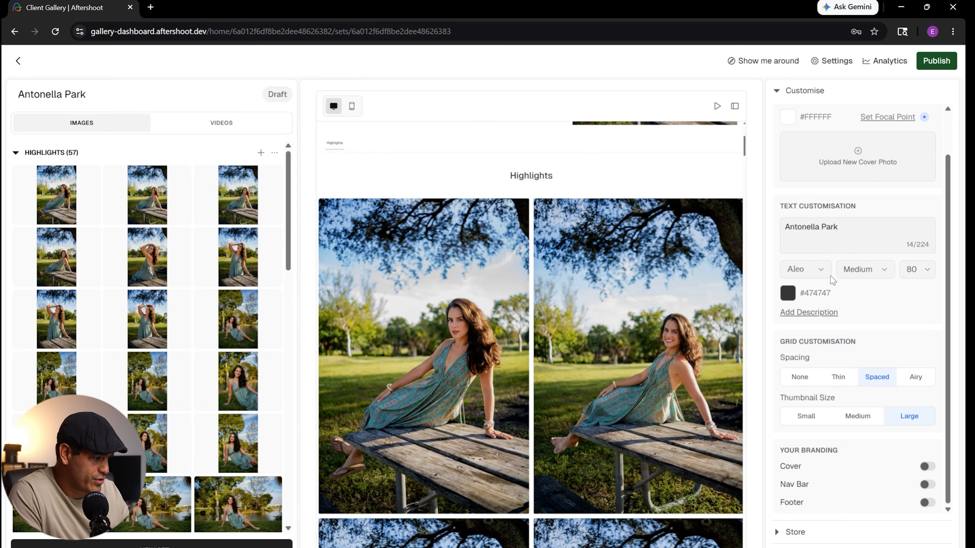
- Try Thin and None for the grid spacing, settle on Airy, and check the photo grid in the preview
click(837, 378)
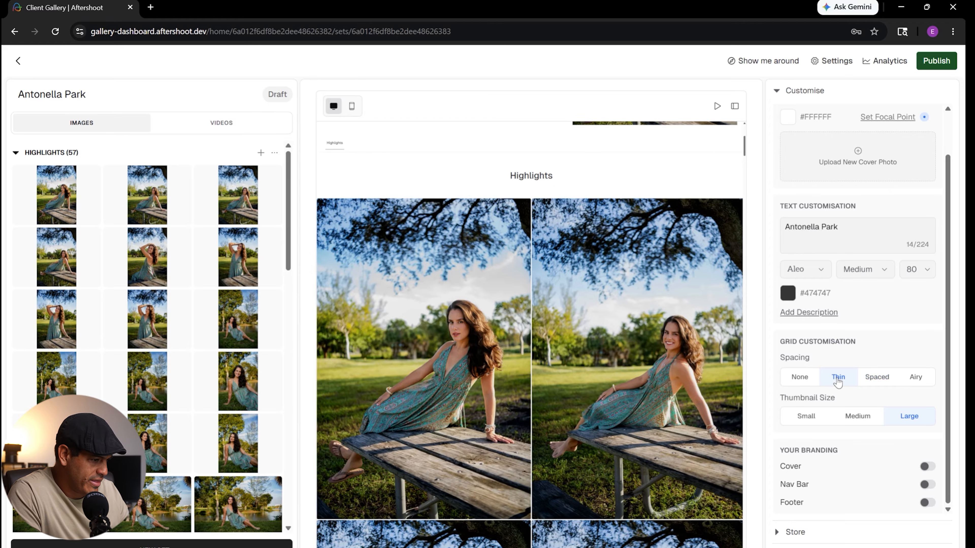
click(799, 377)
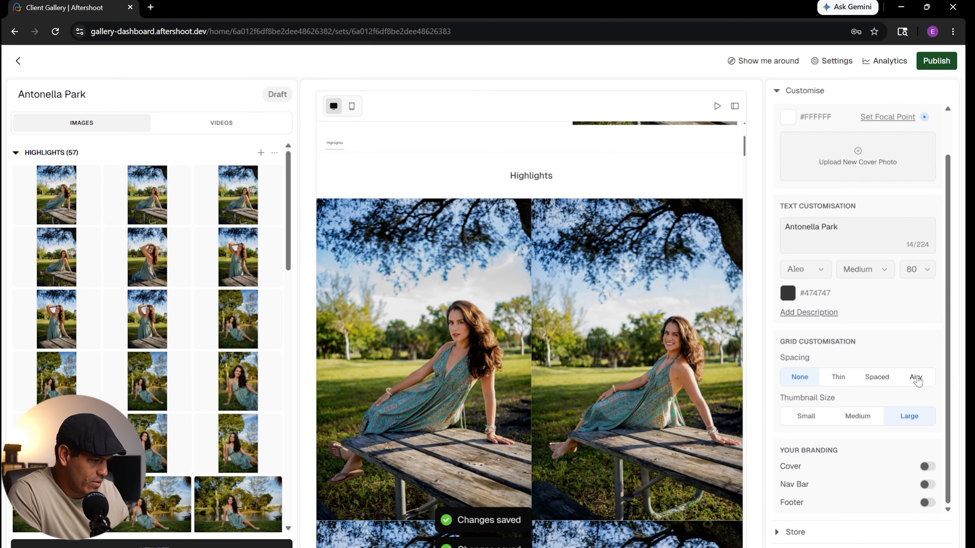
click(916, 379)
scroll(674, 339, down, 3)
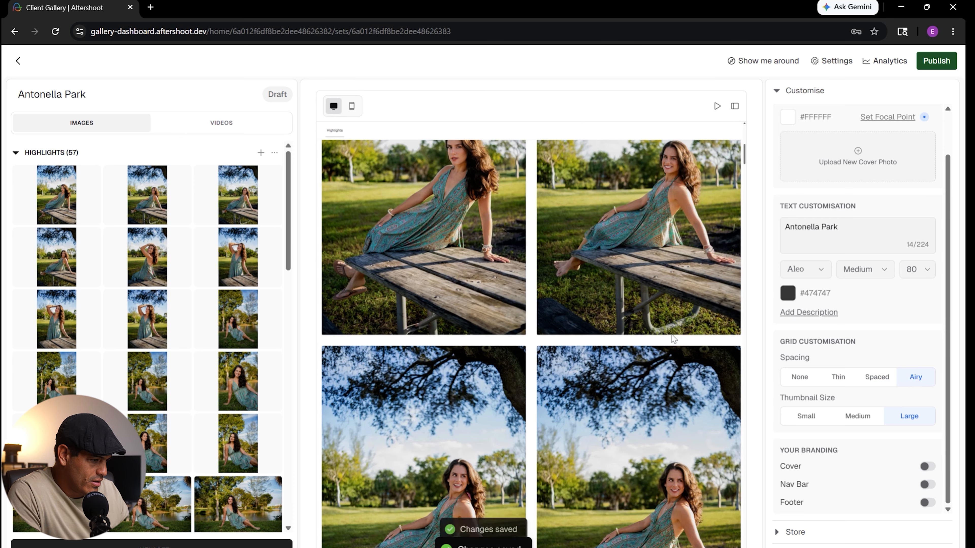
scroll(672, 338, down, 1)
- Try the Medium thumbnail size, settle on Small, and check the photo grid in the preview
click(868, 419)
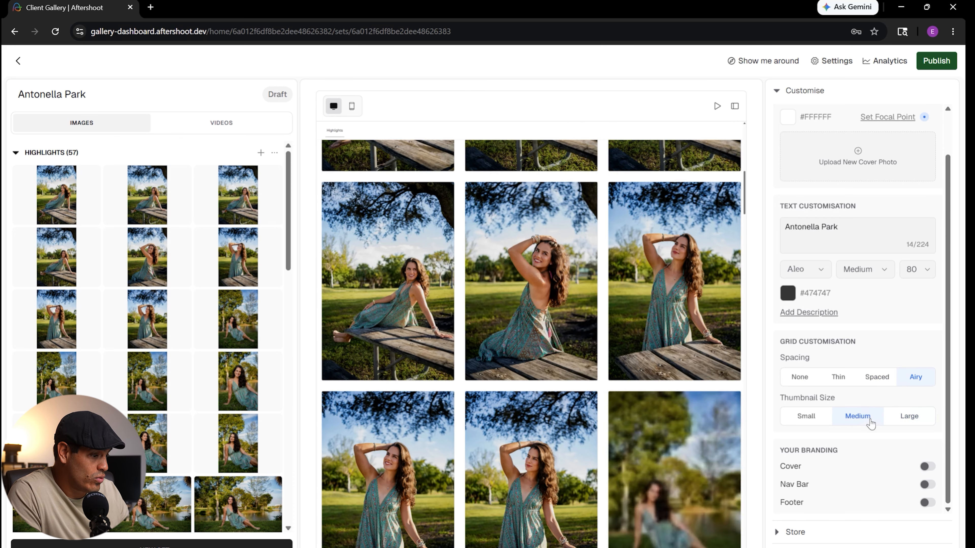
click(808, 419)
scroll(558, 345, up, 10)
scroll(579, 330, down, 3)
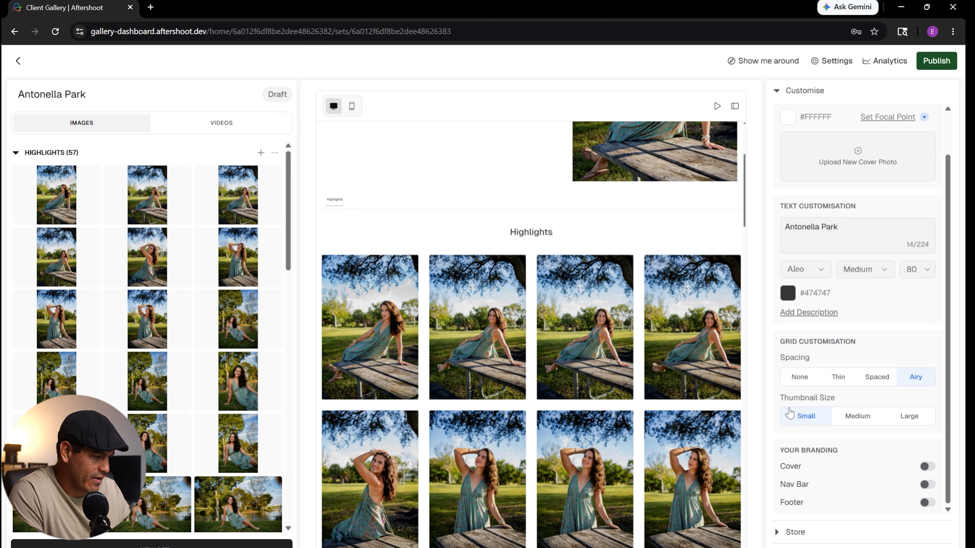
scroll(649, 379, down, 4)
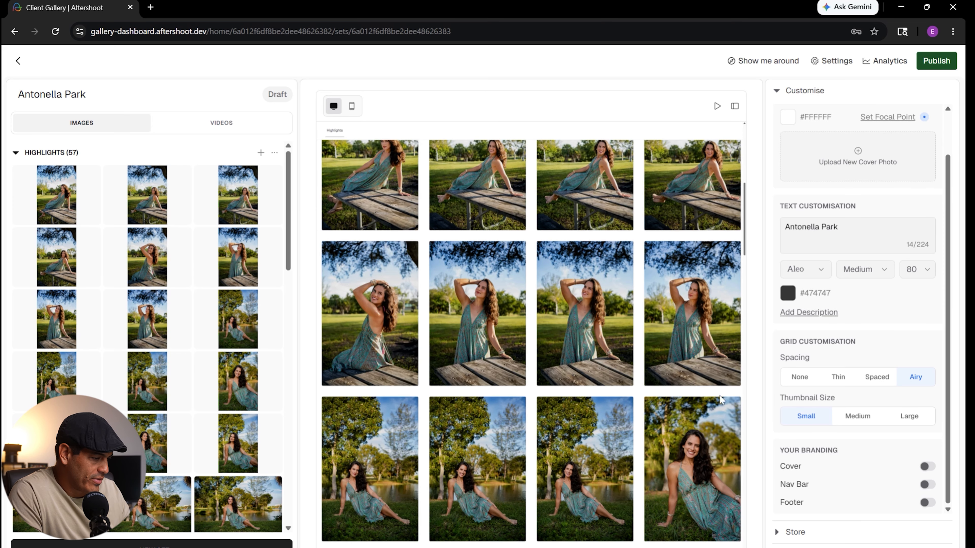
- Try showing your branding on the cover, turn it off again, and enable it on the Nav Bar instead
click(928, 466)
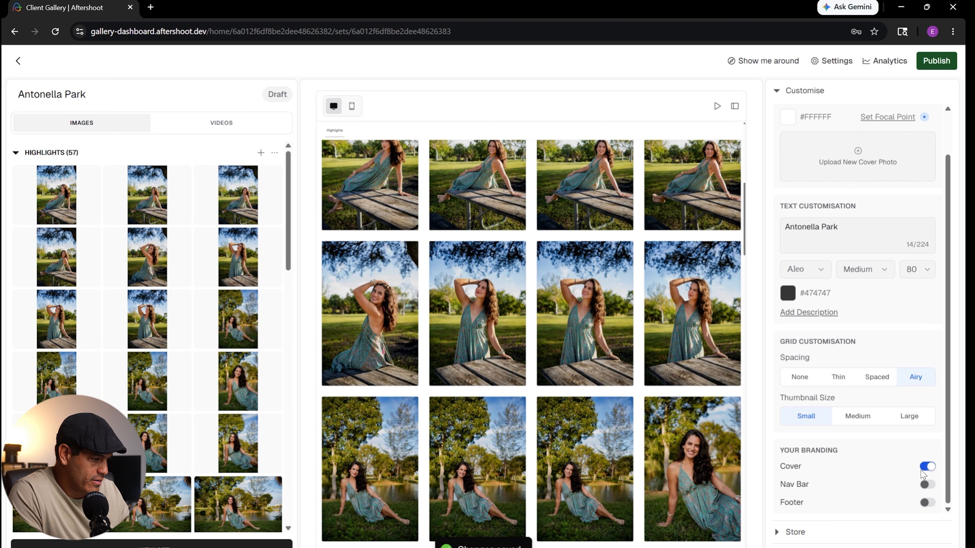
click(925, 468)
click(932, 487)
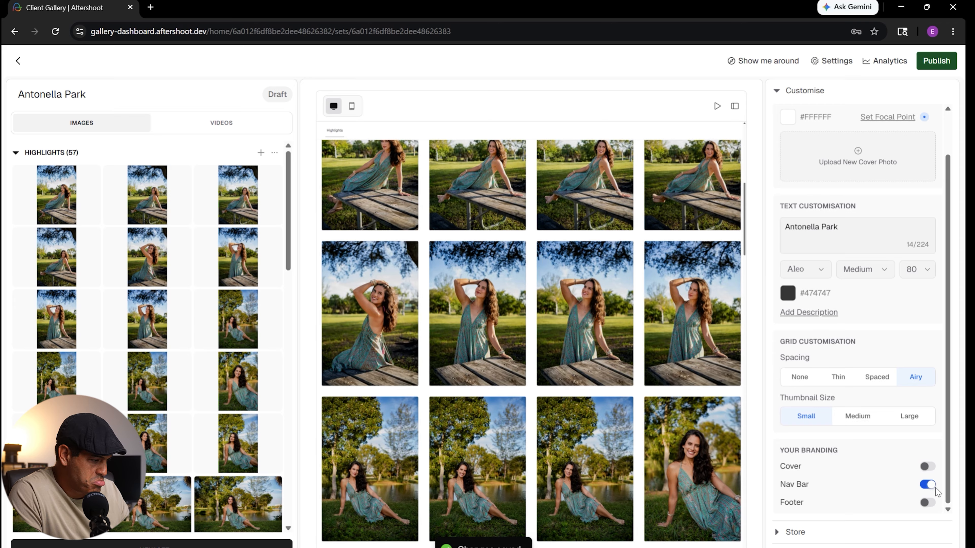
- Enable social links in the gallery's footer settings
click(803, 91)
click(800, 142)
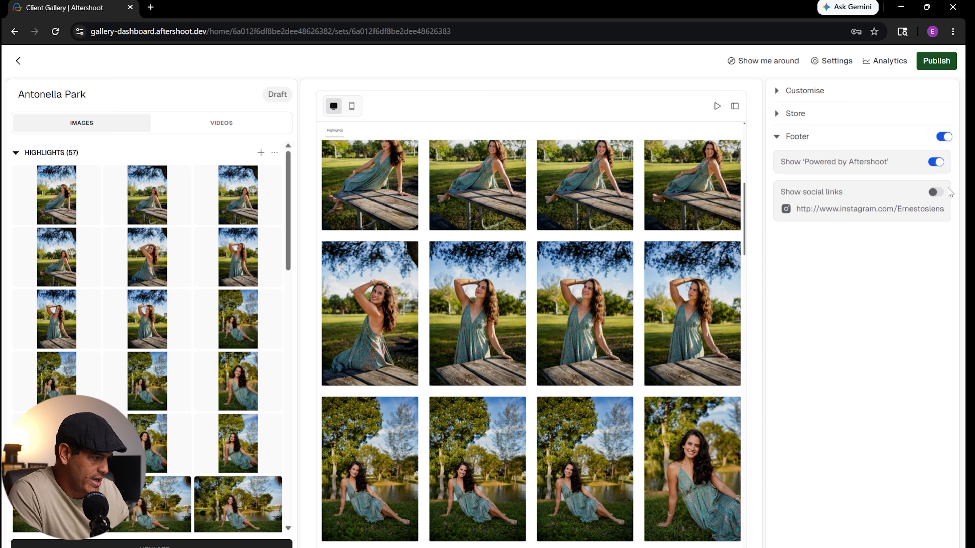
click(938, 193)
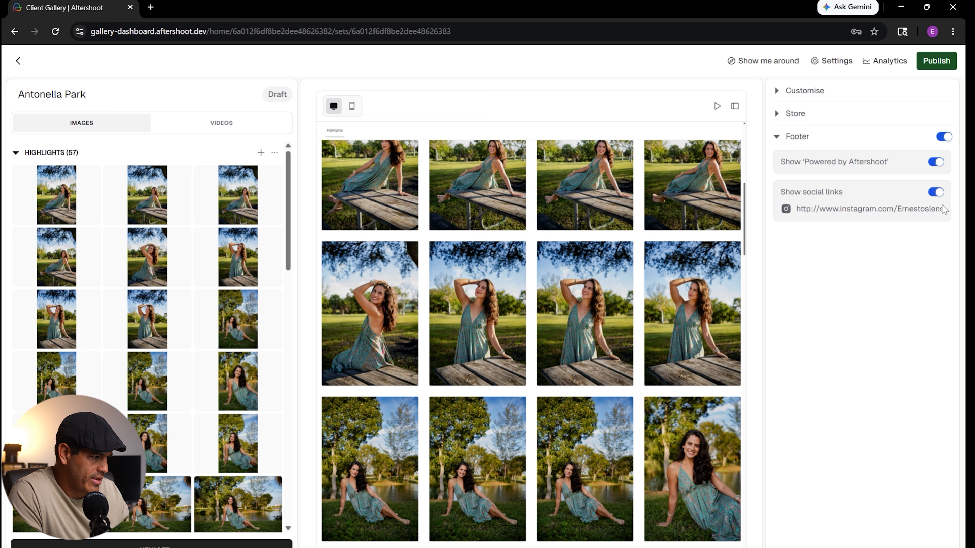
- Turn off the 'Powered by Aftershoot' credit in the gallery's footer settings
click(935, 162)
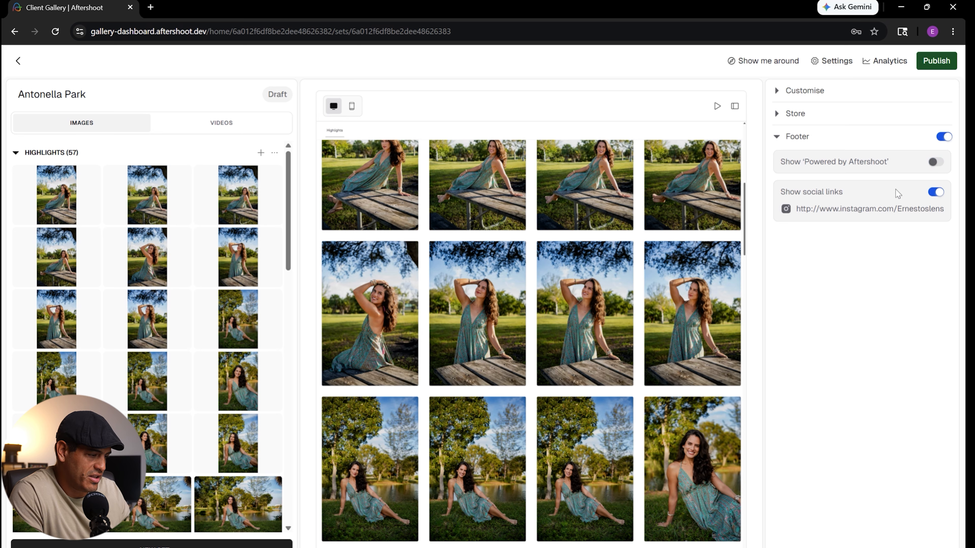
click(805, 138)
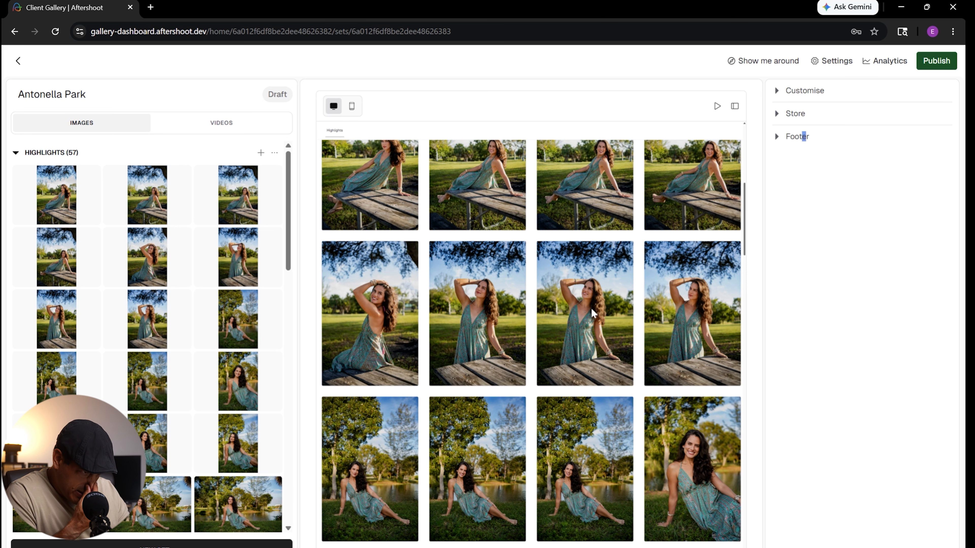
- Switch the gallery template to Journey Together and set the cover photo's focal point on the woman's face
click(812, 92)
click(842, 139)
click(837, 197)
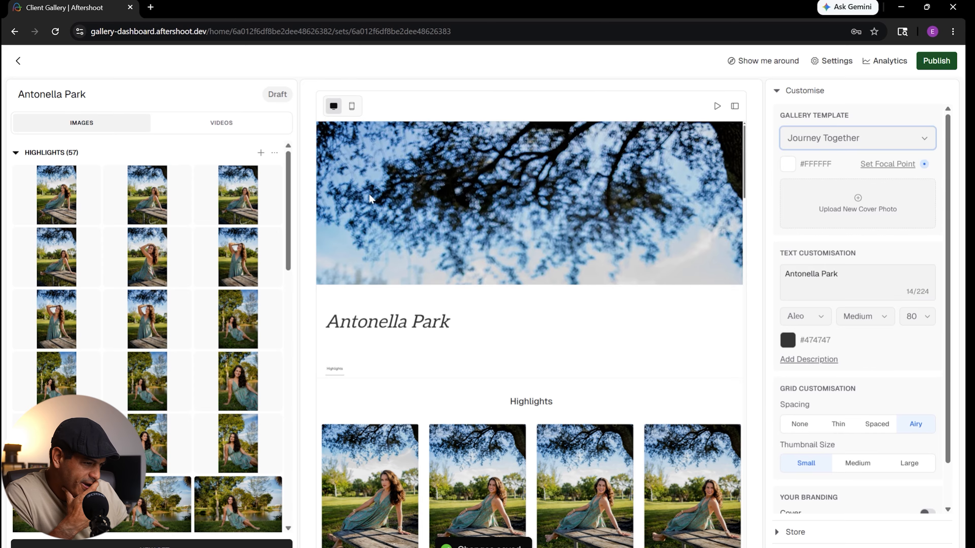
click(923, 167)
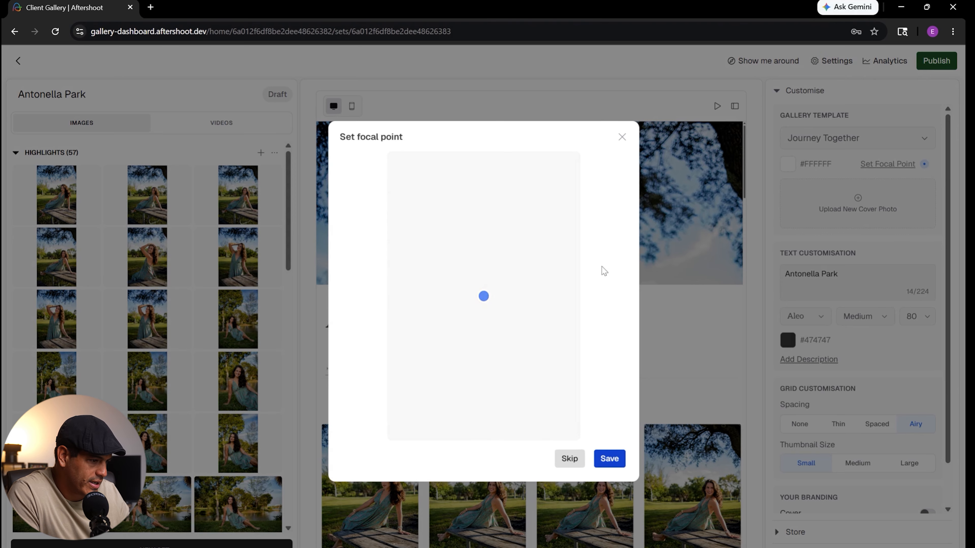
drag(484, 296, 521, 273)
click(610, 459)
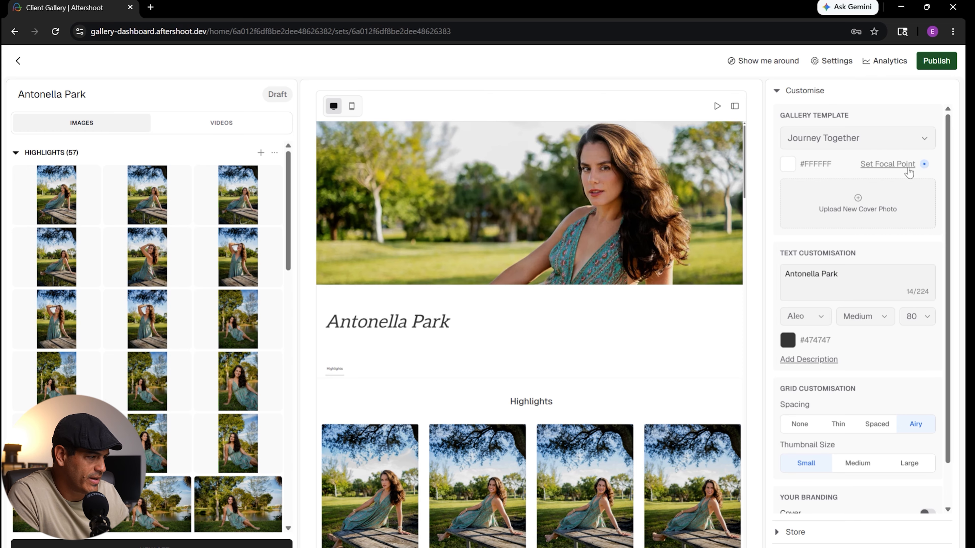
- Review the cover and the Highlights photo grid down to the footer in the gallery preview
scroll(584, 250, down, 10)
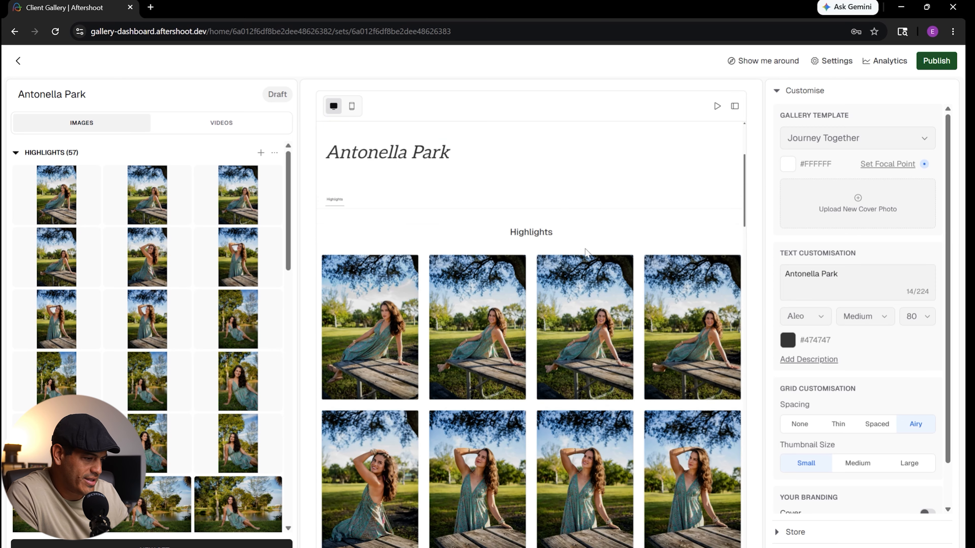
scroll(581, 247, down, 10)
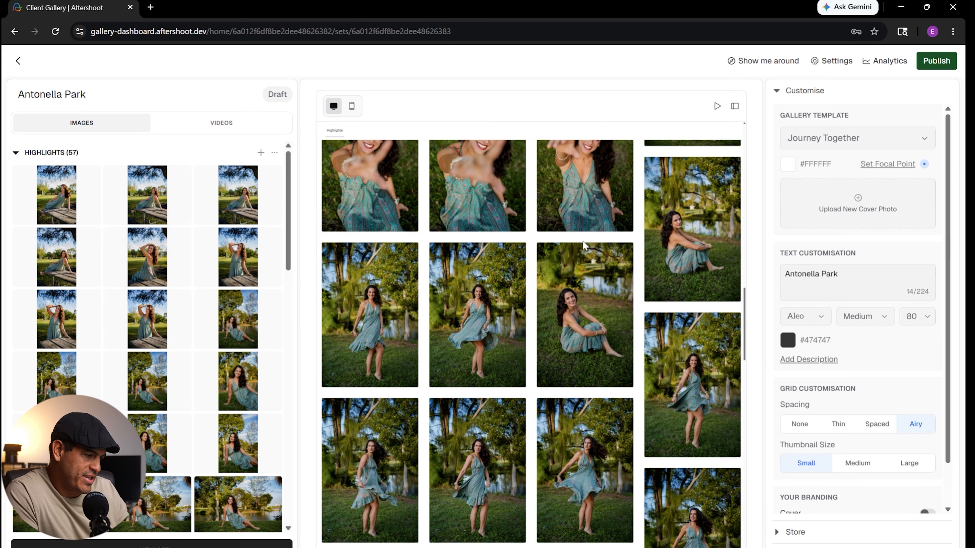
scroll(569, 254, down, 5)
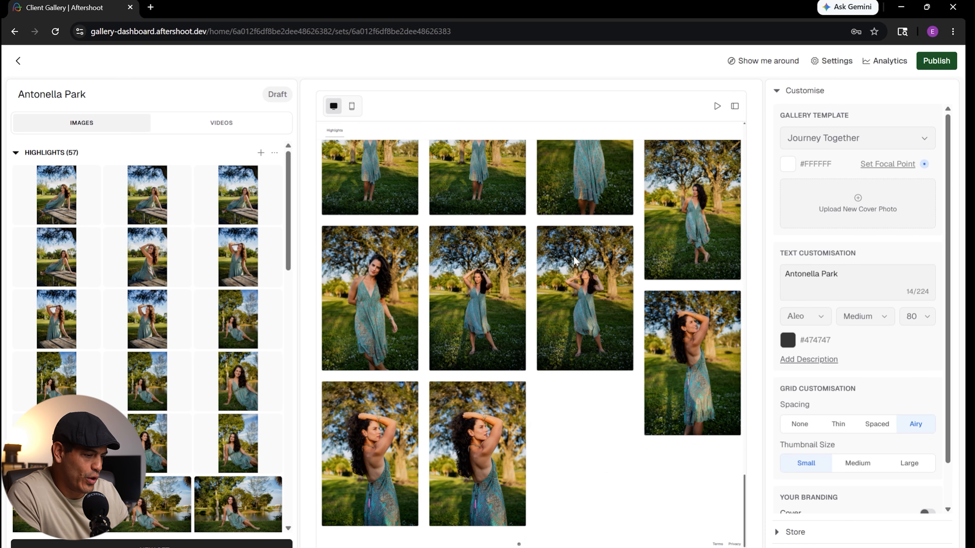
scroll(572, 264, up, 20)
scroll(568, 284, down, 5)
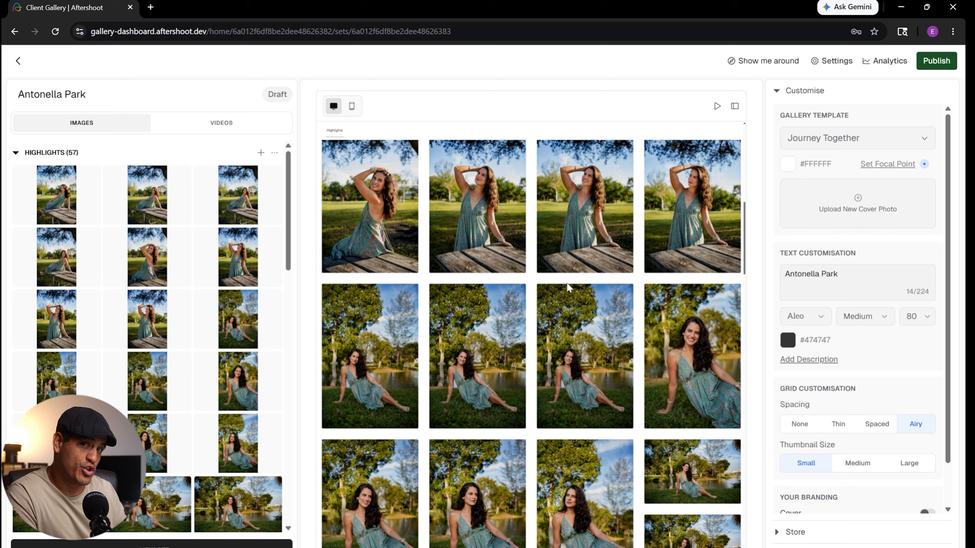
scroll(517, 345, up, 8)
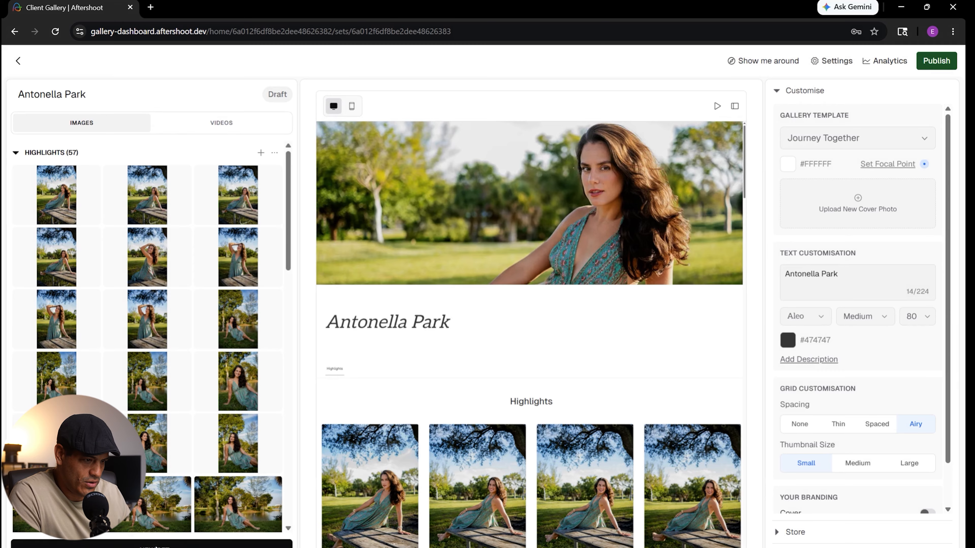
- Create a photo set named 'Picnic Table' without uploading any images to it
click(157, 546)
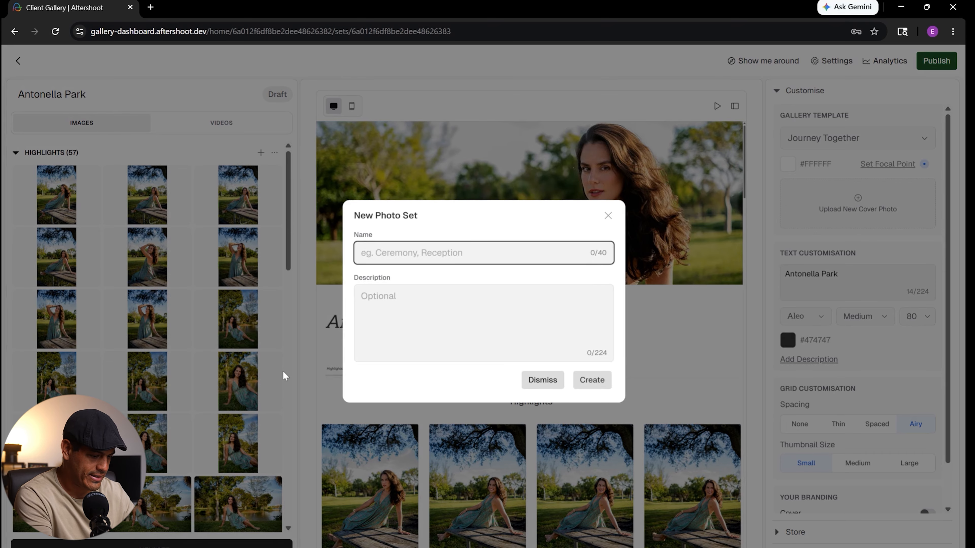
text(Picnic Table)
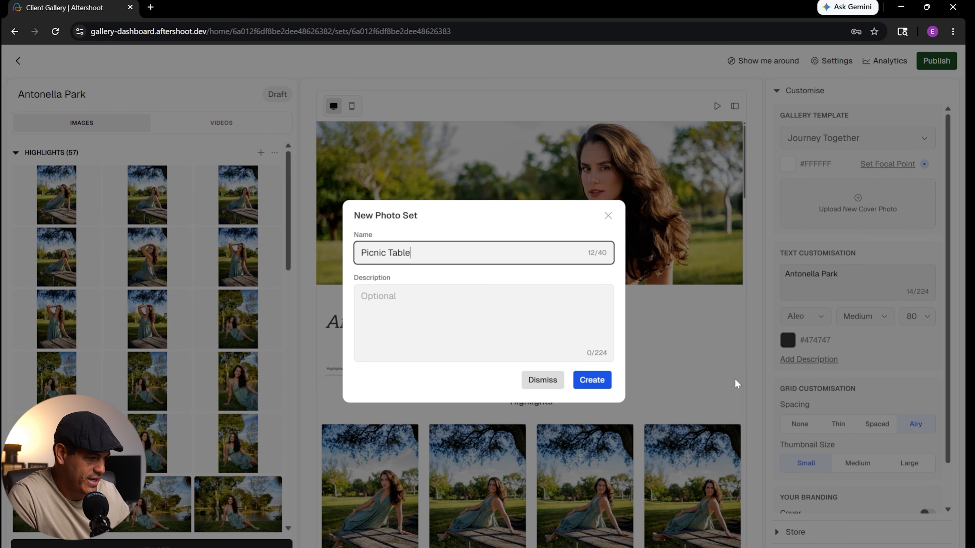
click(593, 380)
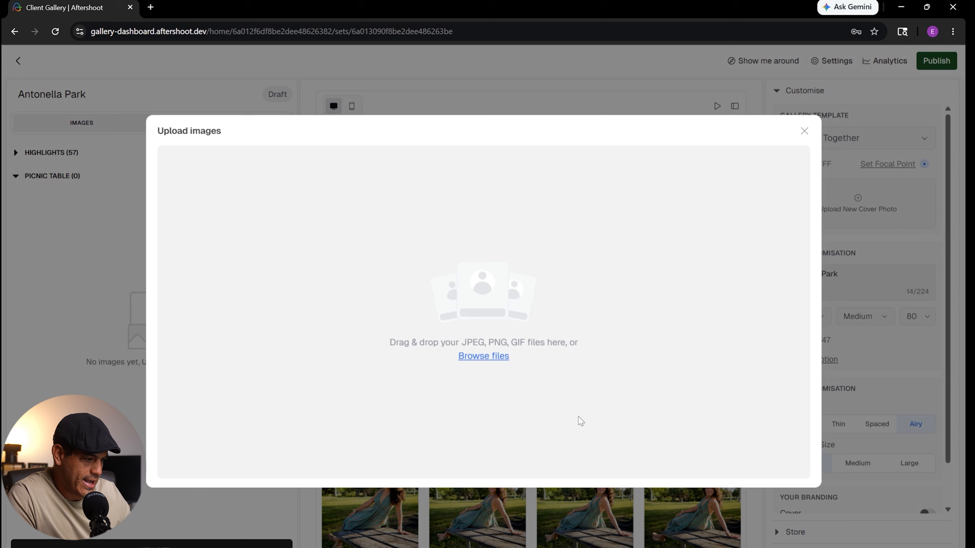
click(805, 131)
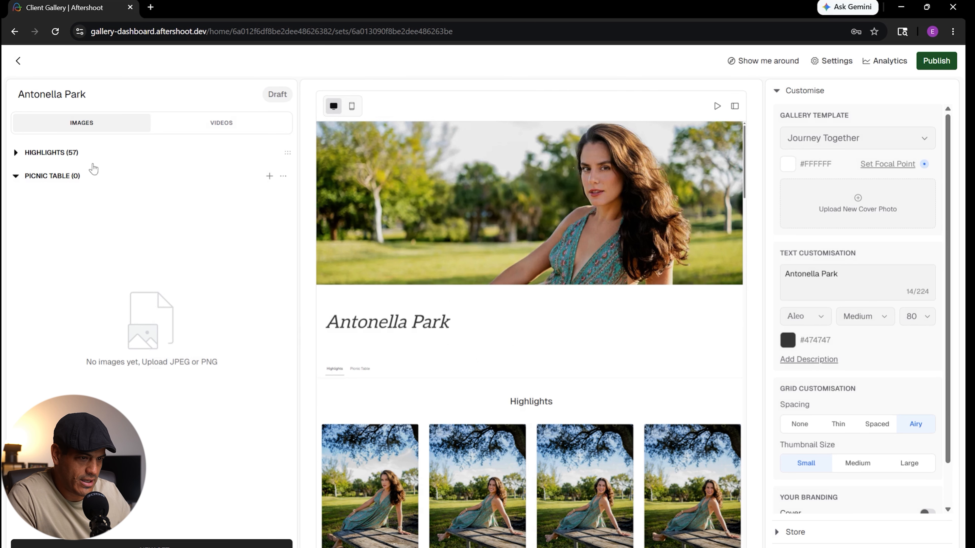
- Move the first eight Highlights photos, those taken at the picnic table, into the Picnic Table set
click(68, 152)
click(65, 201)
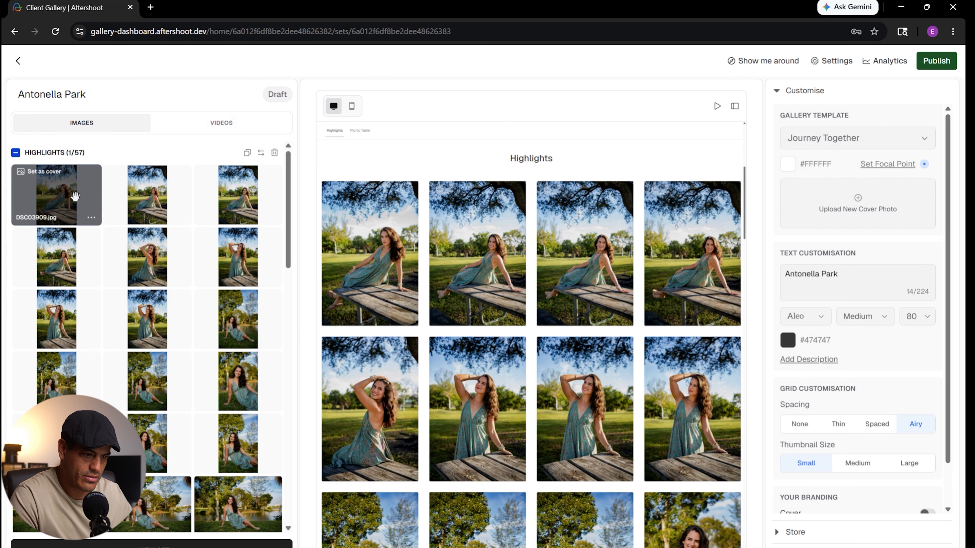
shift+click(140, 328)
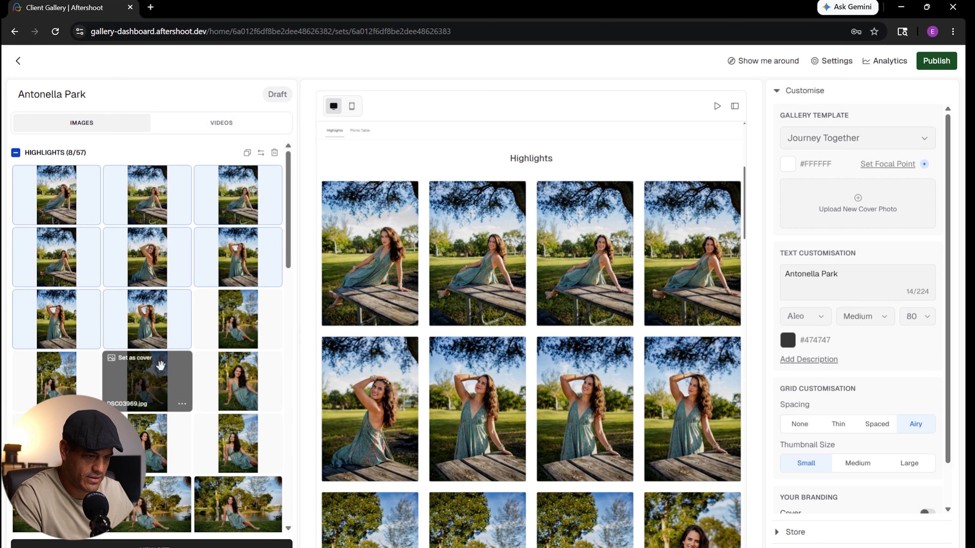
click(182, 342)
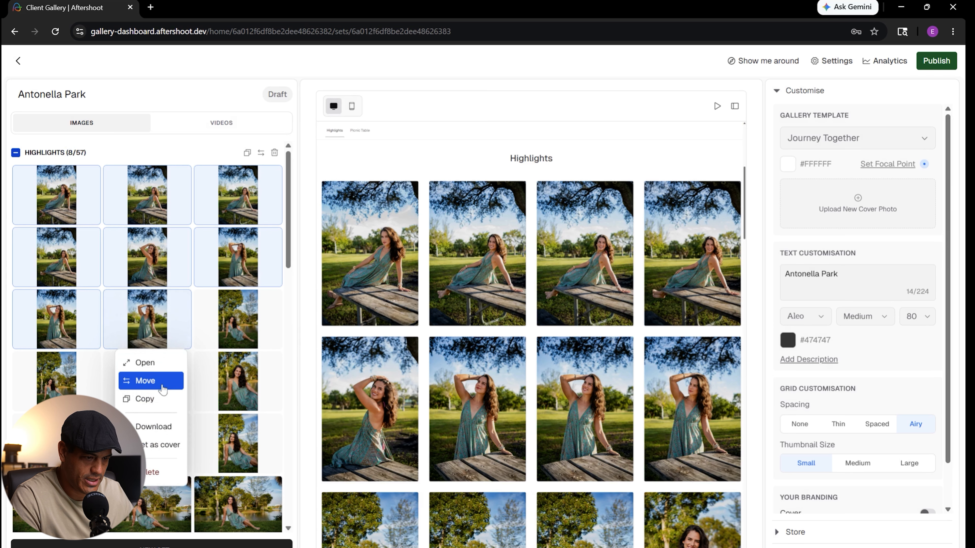
click(156, 380)
click(414, 301)
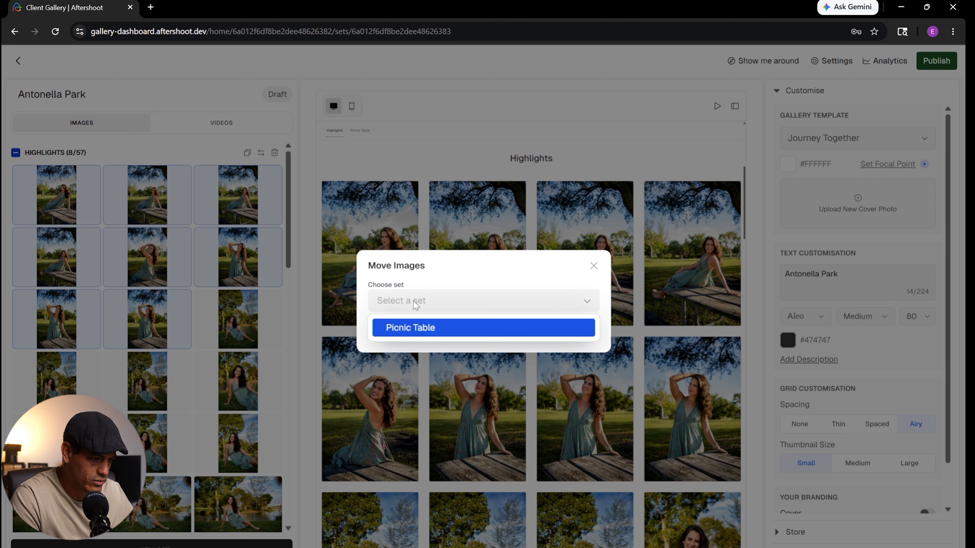
click(414, 329)
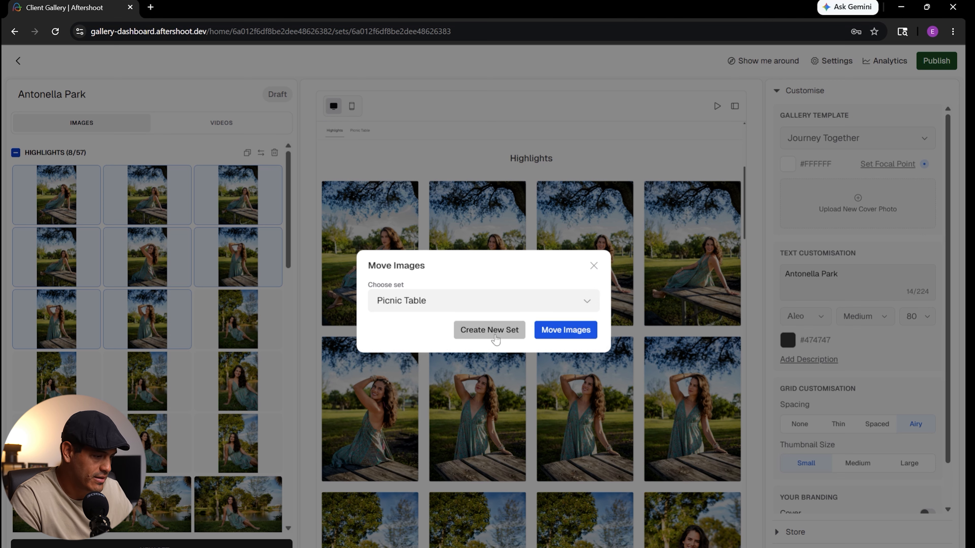
click(551, 331)
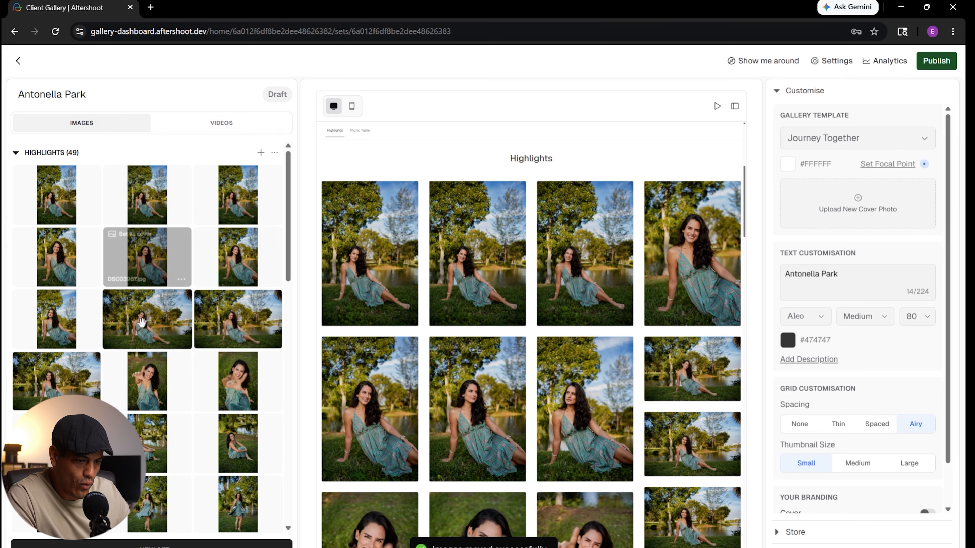
- Create another photo set named 'By the water' without uploading any images to it
click(261, 152)
text(By typ)
key(BackSpace)
key(BackSpace)
text(he water)
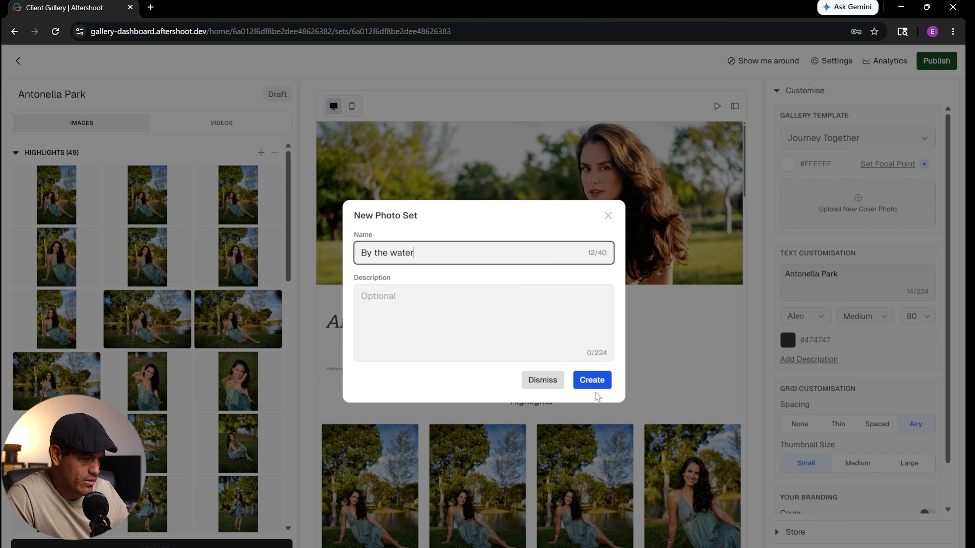
click(591, 381)
click(800, 131)
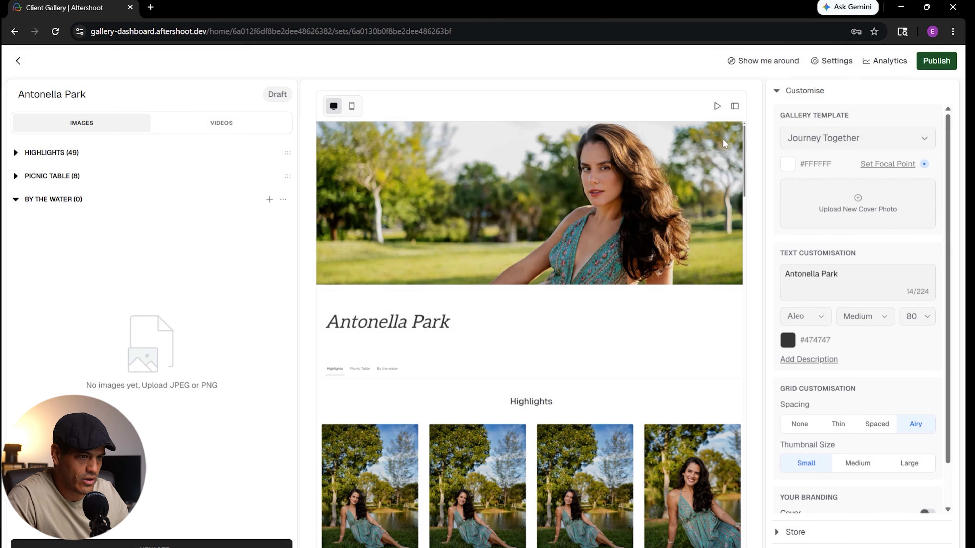
- Examine the Picnic Table, By the water, Twirl, By the tree and Final images sections in the gallery preview
click(47, 156)
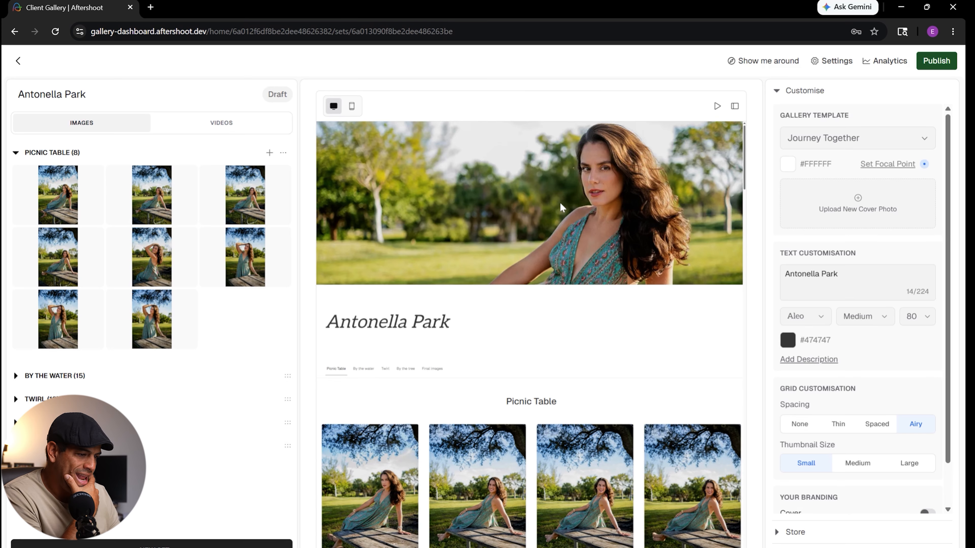
click(75, 155)
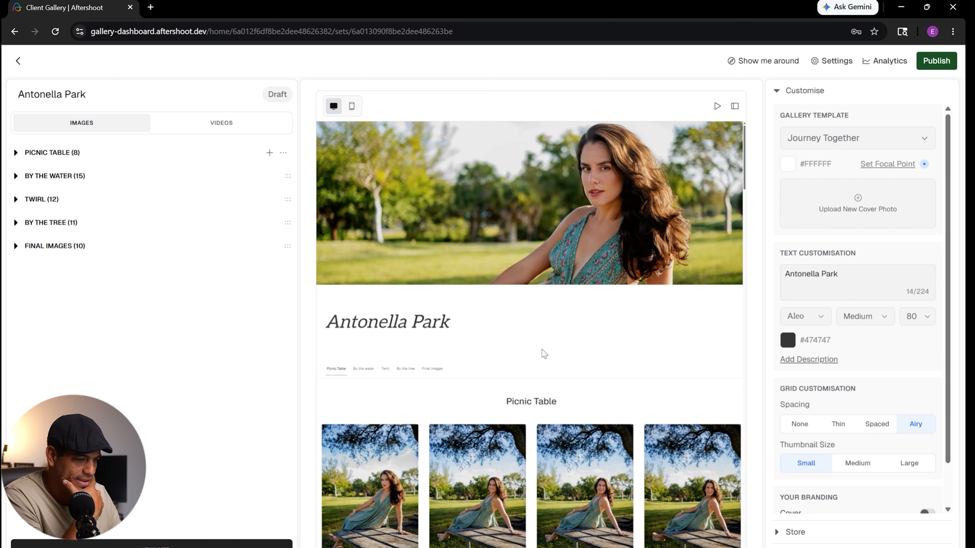
scroll(519, 273, down, 2)
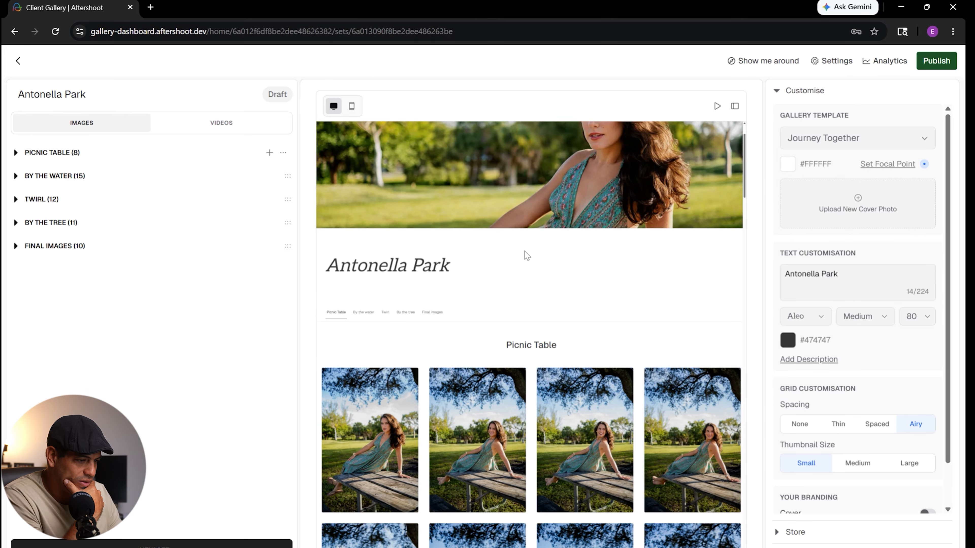
click(365, 313)
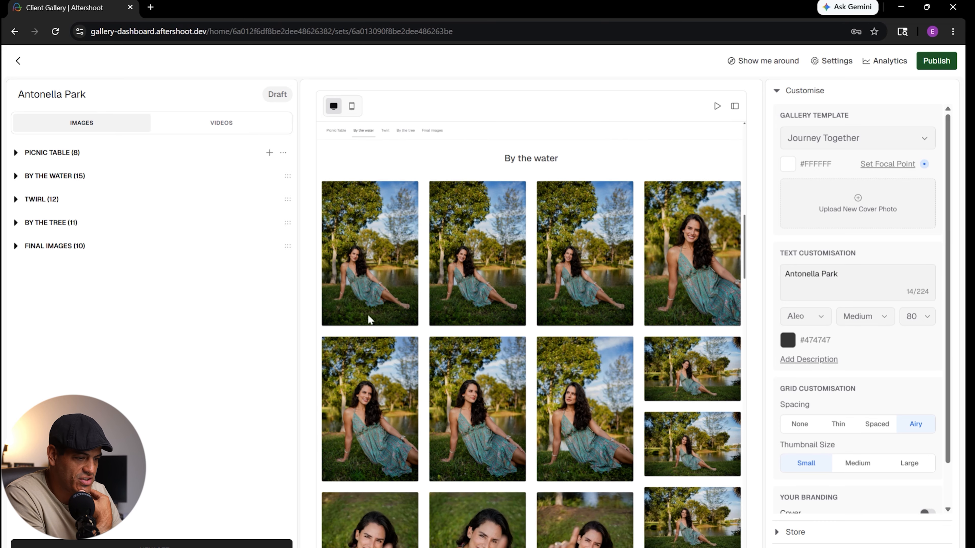
click(385, 135)
click(405, 136)
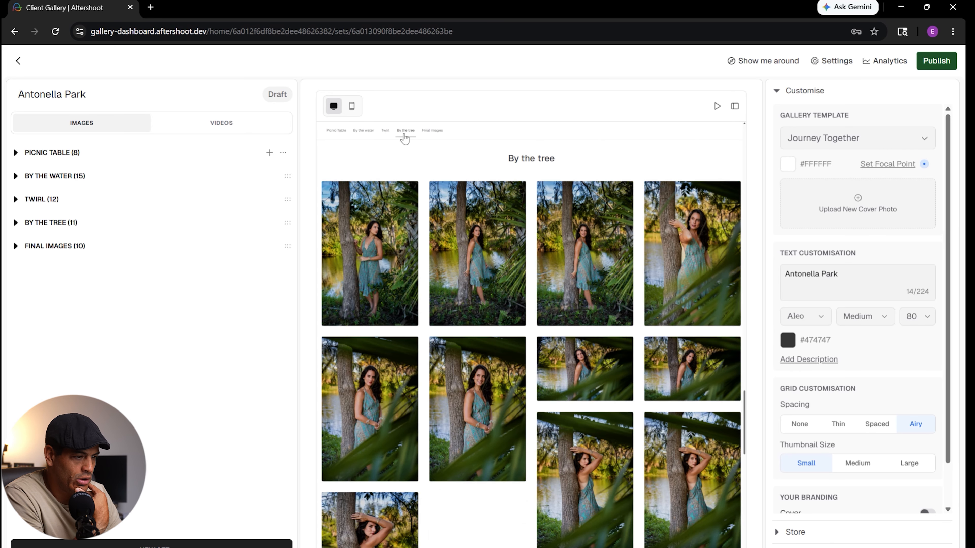
click(433, 131)
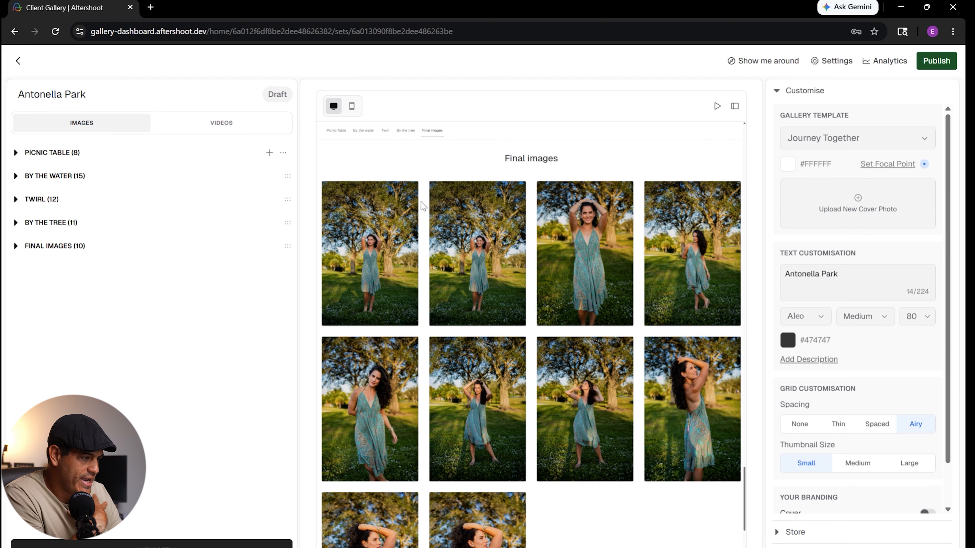
scroll(357, 153, up, 15)
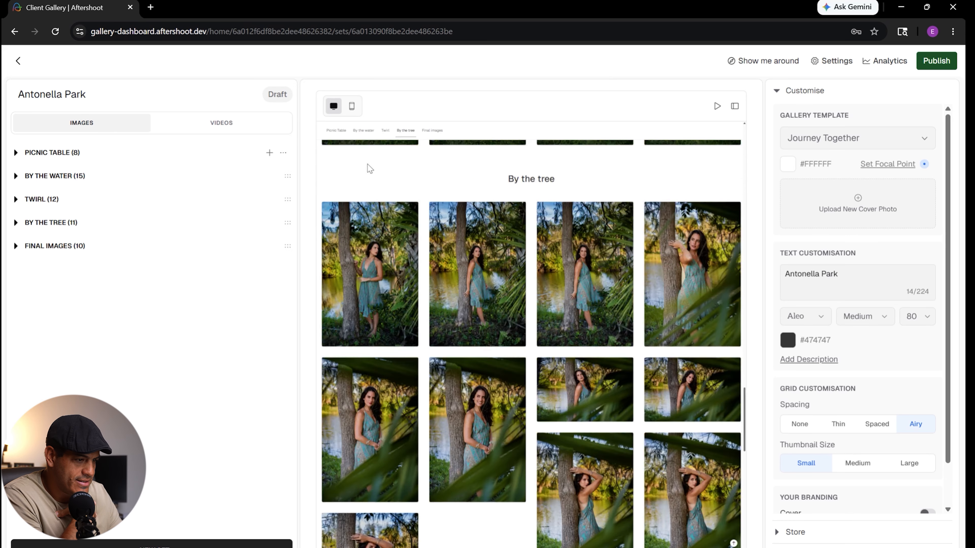
click(340, 131)
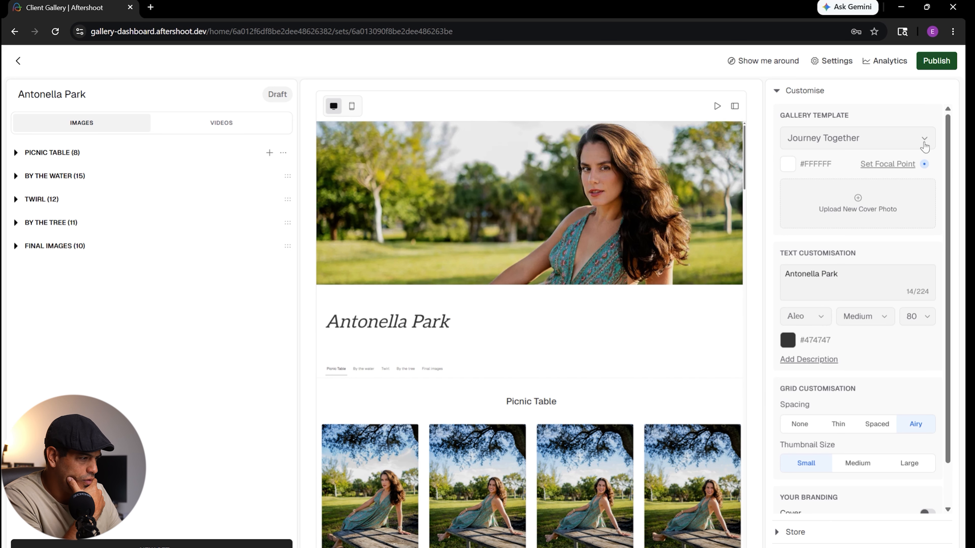
- Publish the gallery and copy its Quick Link URL for sharing
click(933, 60)
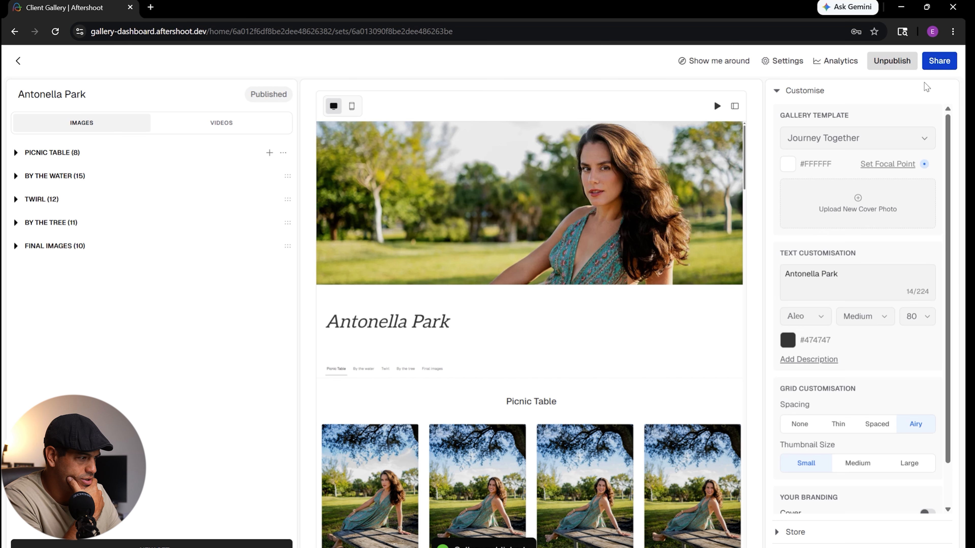
click(942, 60)
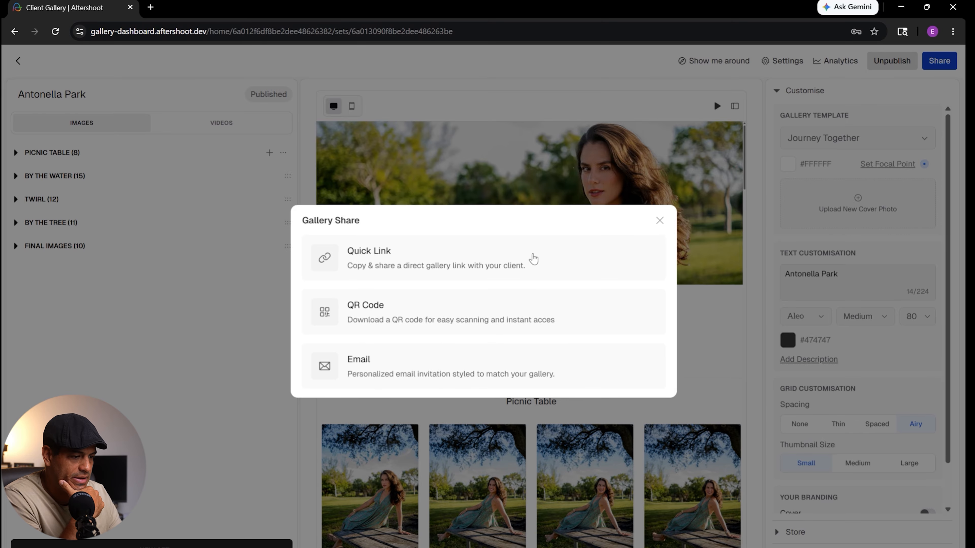
click(523, 261)
click(640, 315)
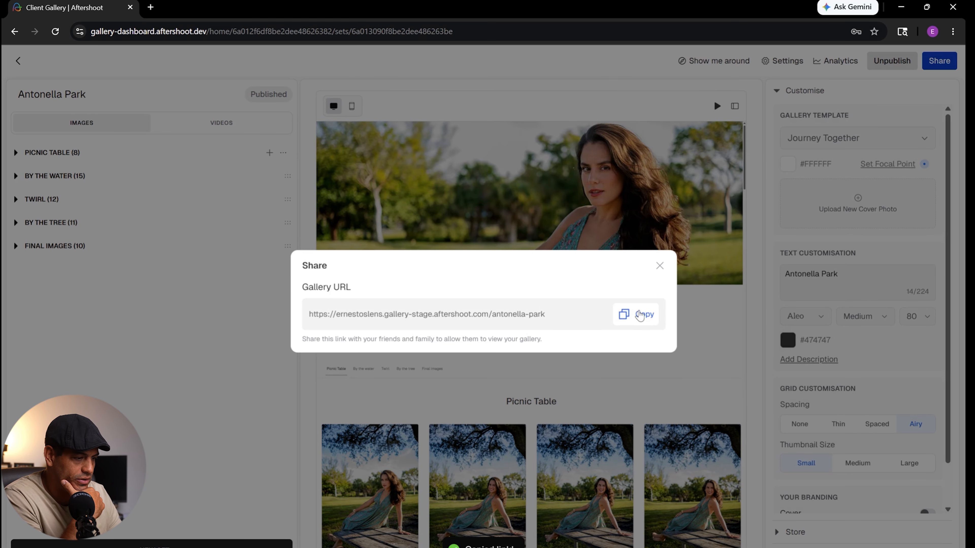
- Open the published gallery in a new browser window using the copied link
key(ctrl+n)
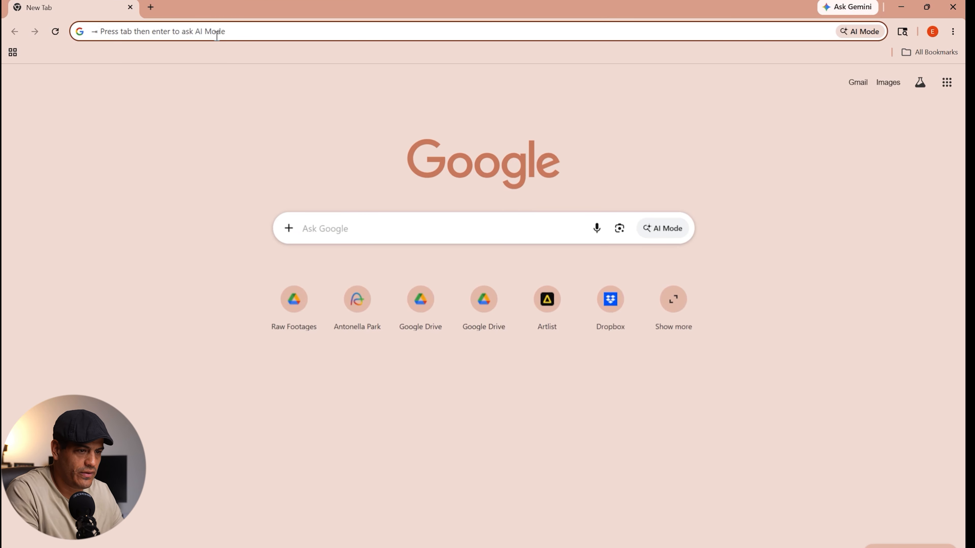
click(217, 35)
key(ctrl+v)
key(Return)
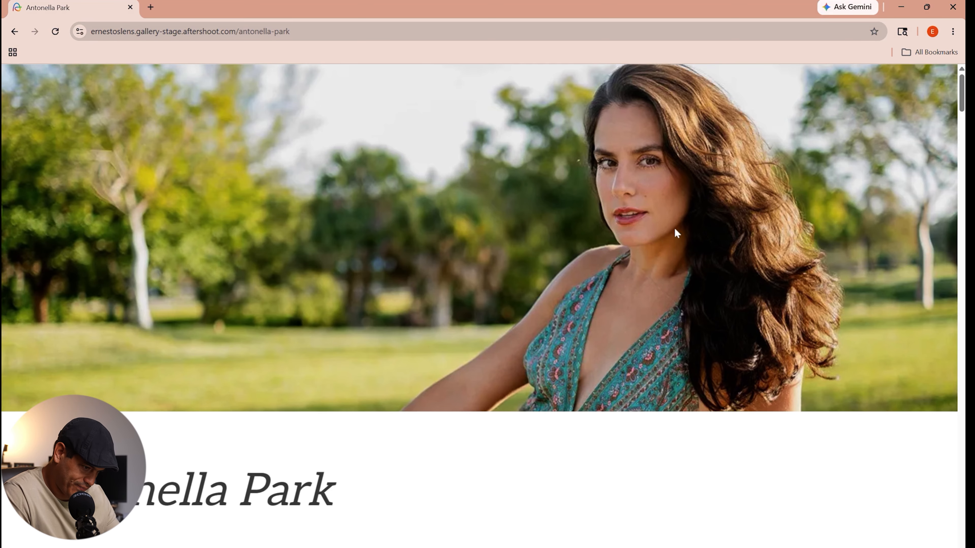
- Review the published gallery's cover and section bar, and switch its template to Editorial Love in the gallery dashboard
scroll(735, 177, down, 5)
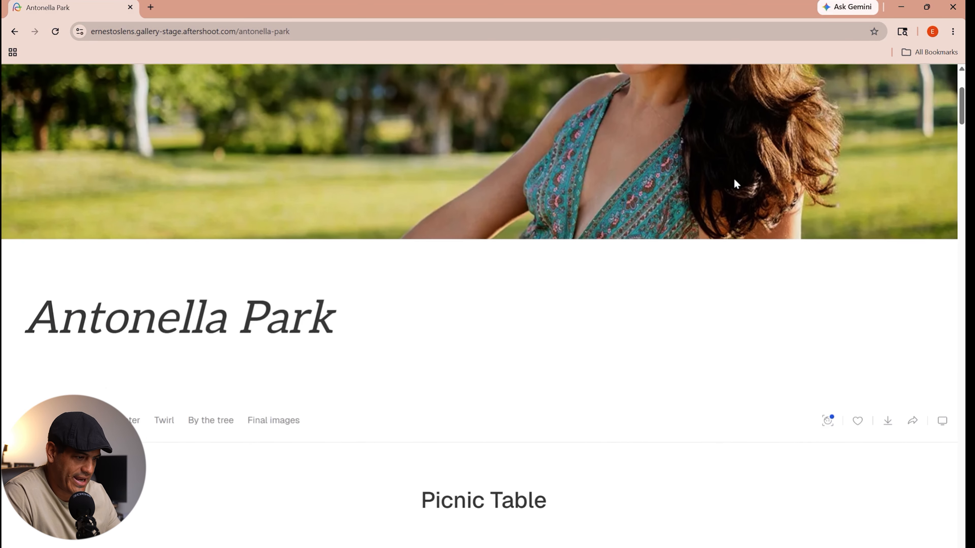
scroll(732, 181, down, 5)
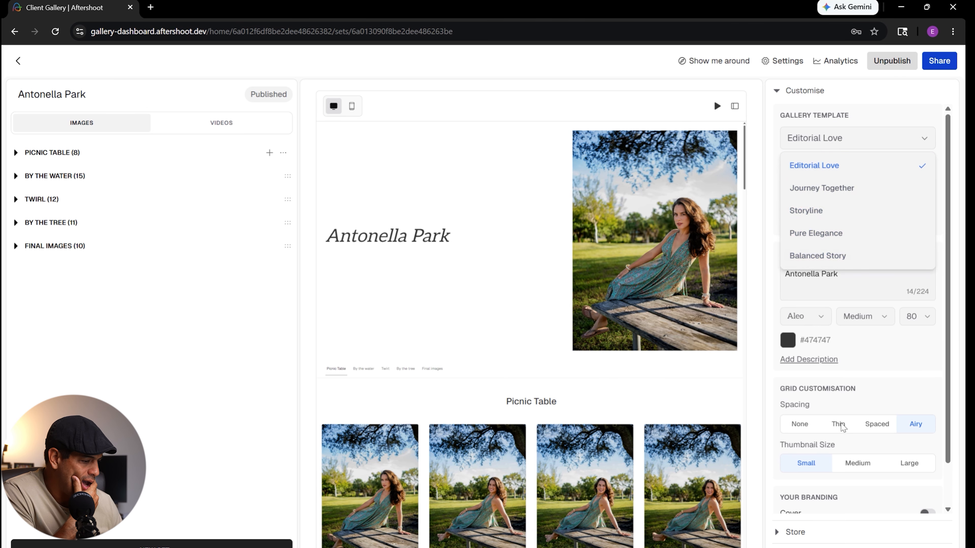
key(Escape)
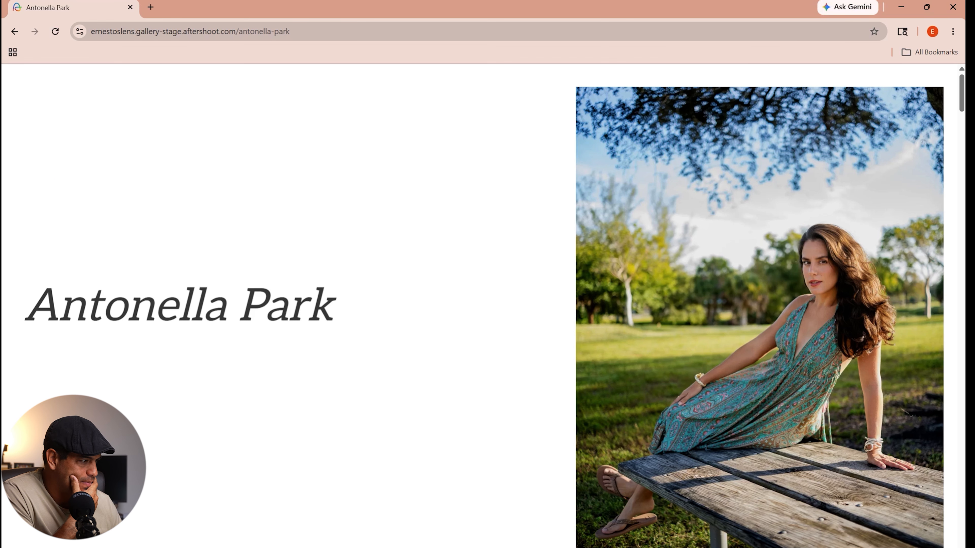
- Play the published gallery's photos as a full-screen slideshow and close it after a few images
scroll(742, 354, down, 5)
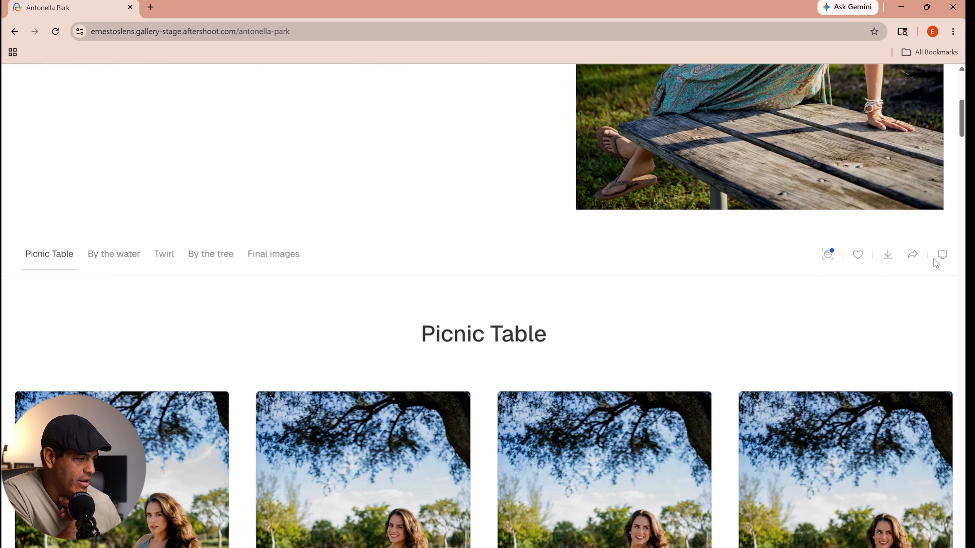
click(943, 255)
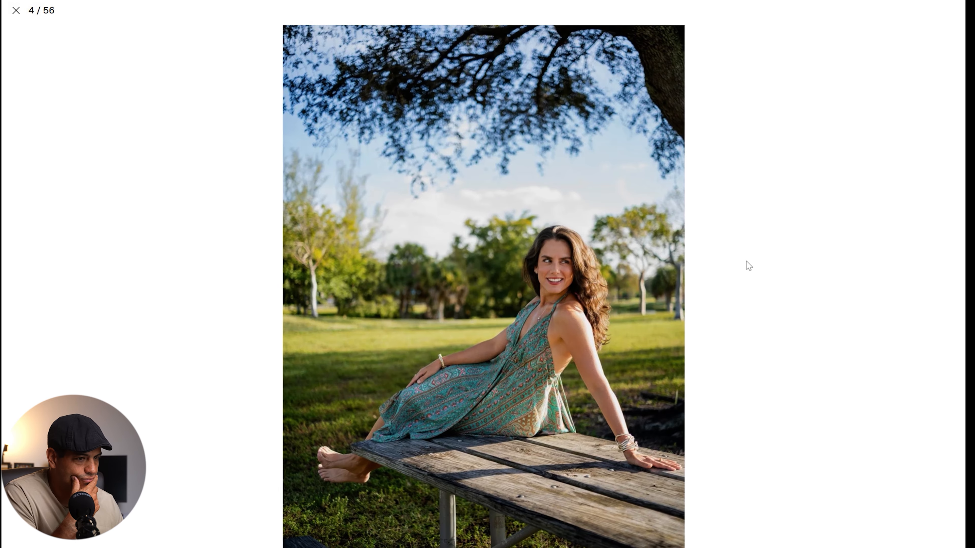
key(Escape)
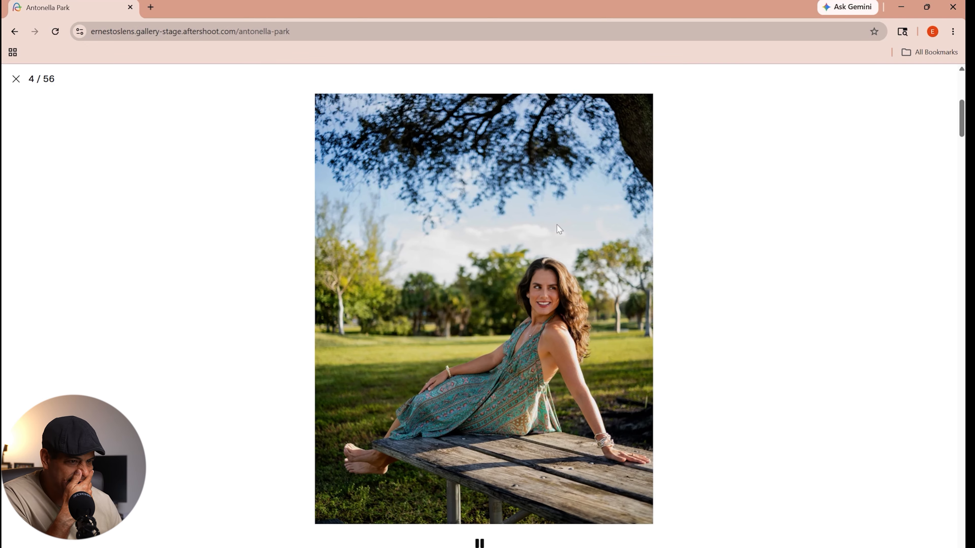
click(16, 79)
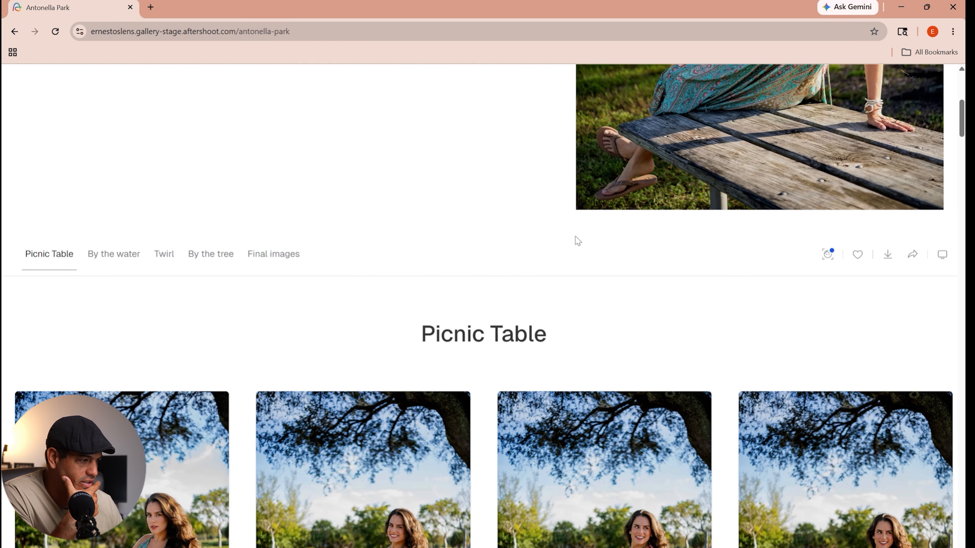
- Filter the published gallery with Face Filter by the detected woman's face and view the matching images
scroll(841, 329, up, 3)
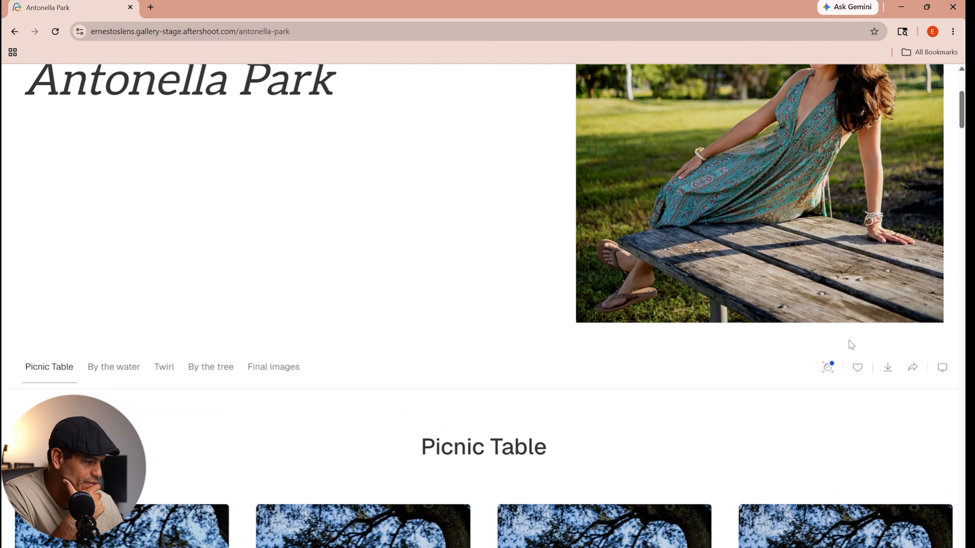
click(827, 368)
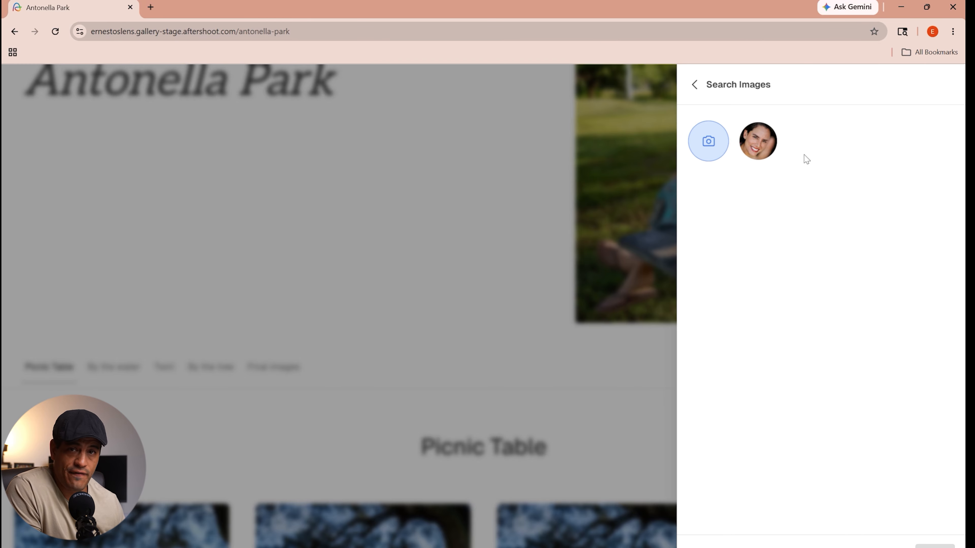
click(766, 143)
click(935, 546)
scroll(483, 345, down, 3)
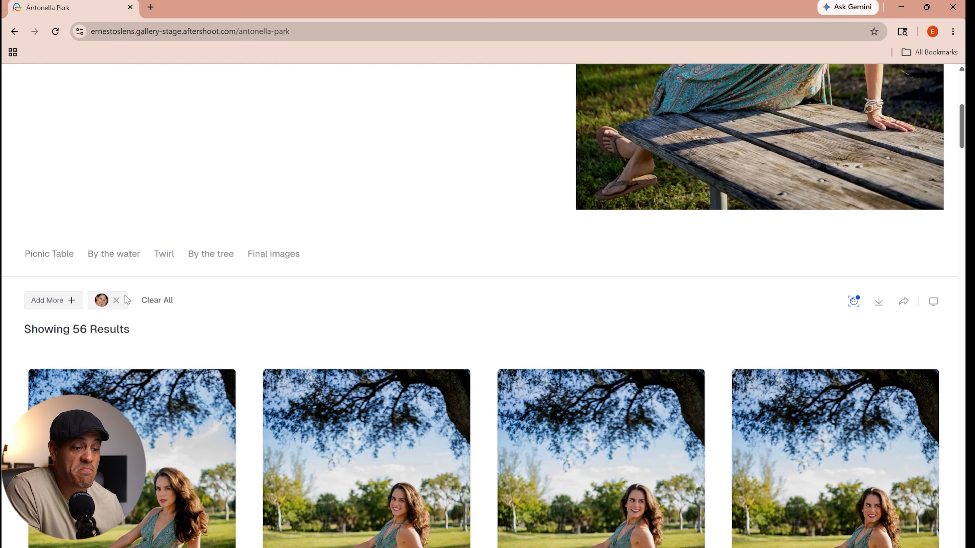